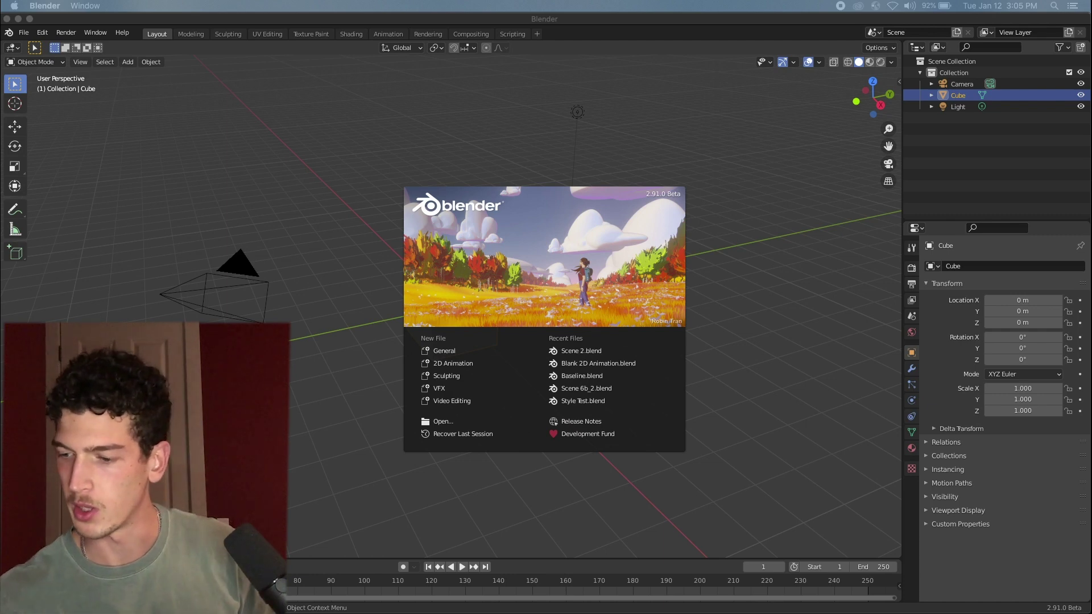
# - Start a new General file and delete the default cube
pyautogui.click(453, 352)
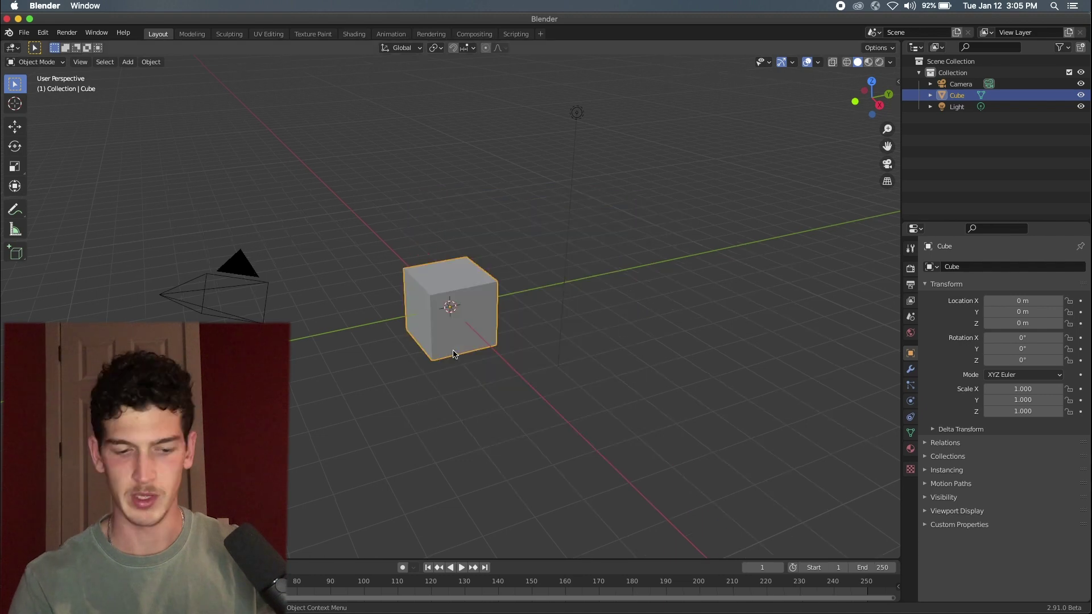
pyautogui.press('x')
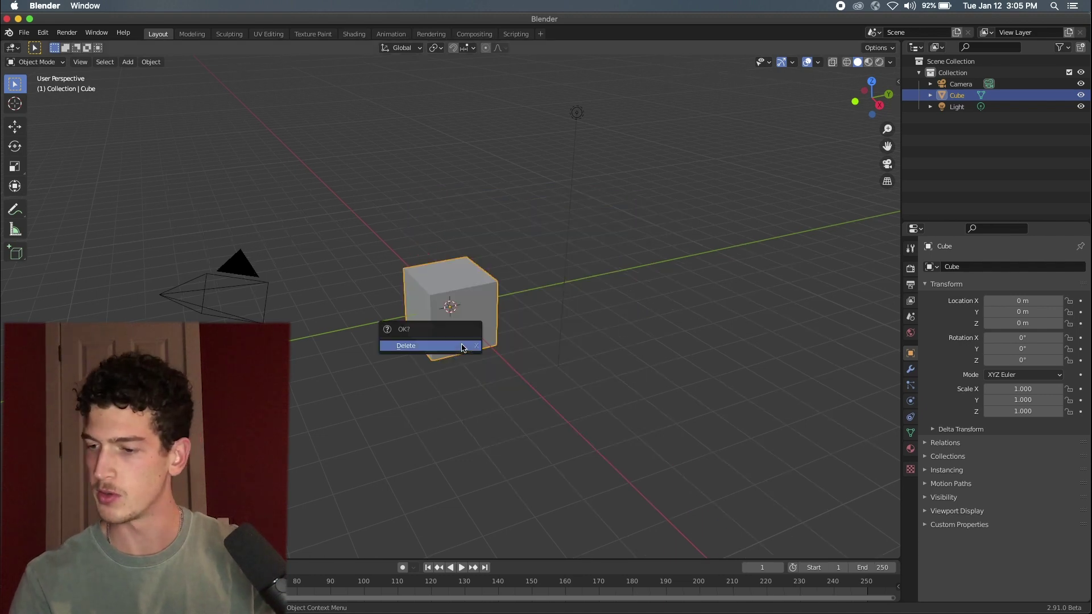
pyautogui.click(461, 344)
pyautogui.hscroll(-5, 463, 346)
pyautogui.hscroll(-5, 471, 348)
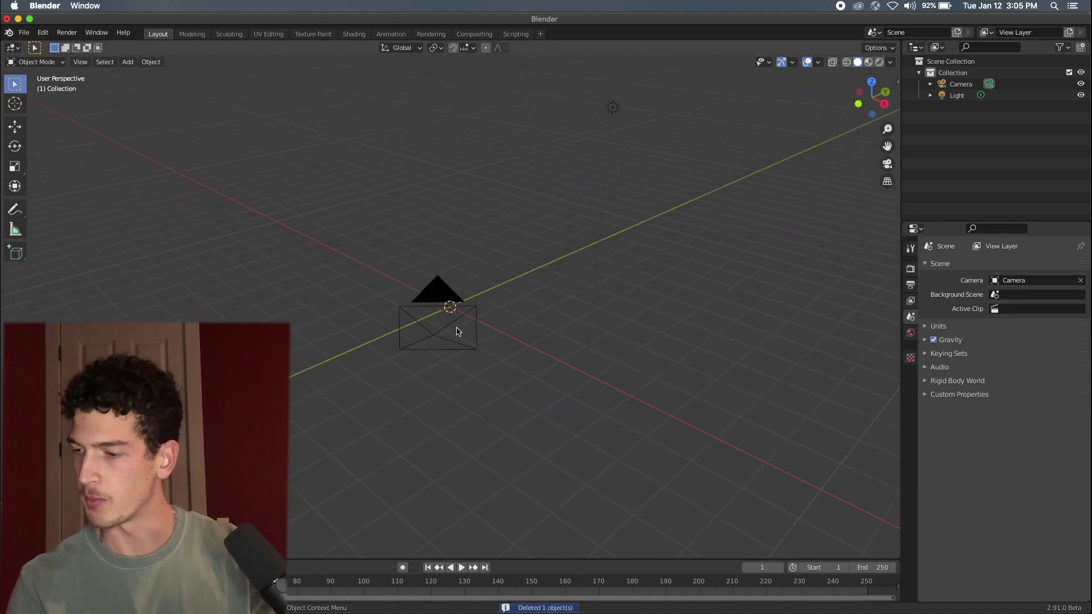
# - Move the camera to location 0, 0, 0
pyautogui.click(444, 307)
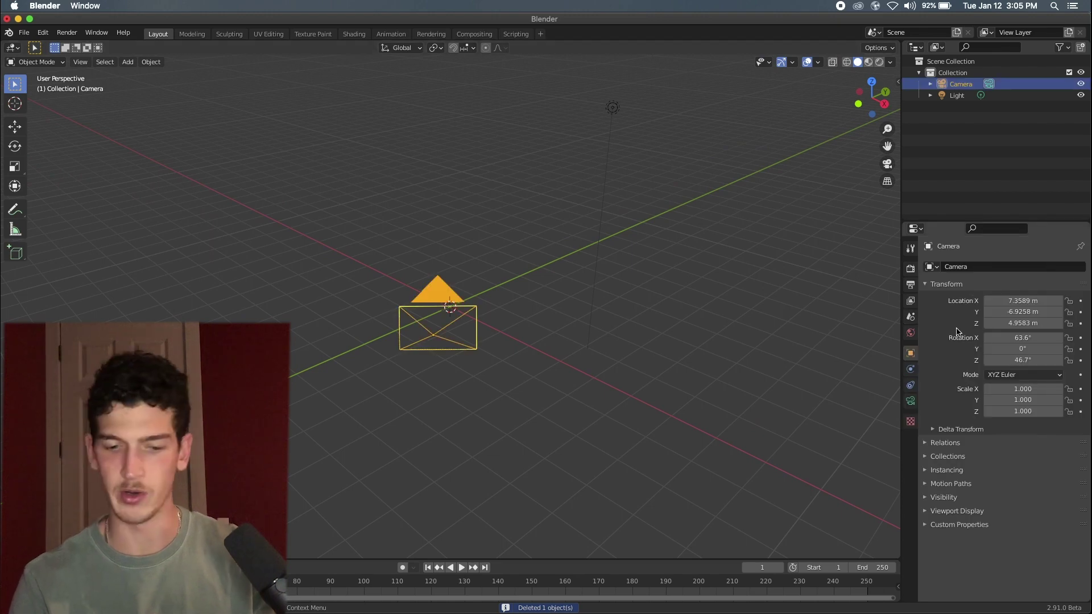
pyautogui.click(1013, 300)
pyautogui.write('0')
pyautogui.press('Return')
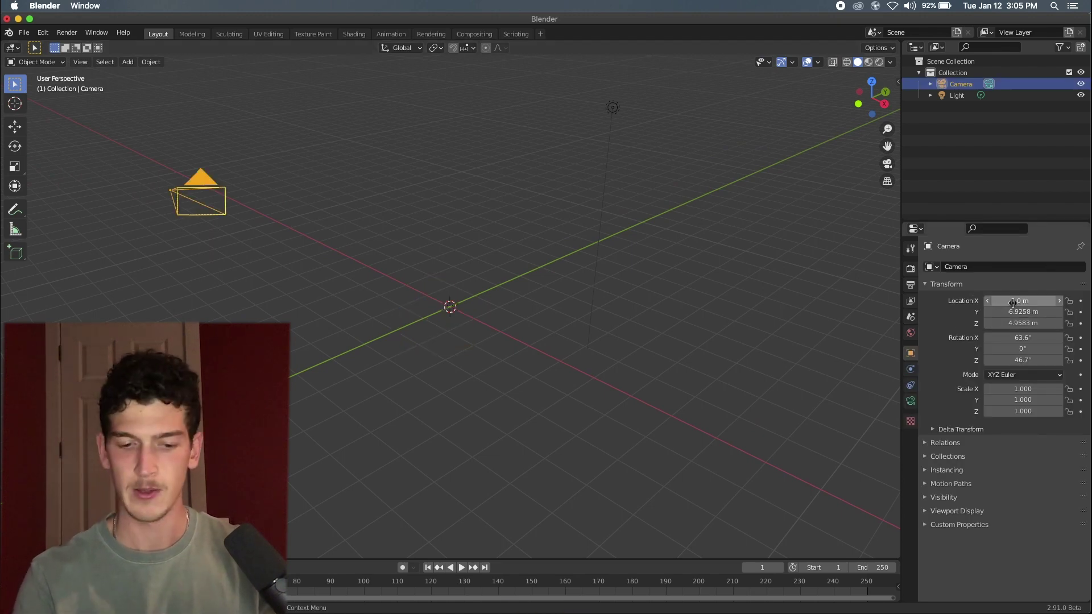
pyautogui.click(1012, 312)
pyautogui.write('0')
pyautogui.press('Return')
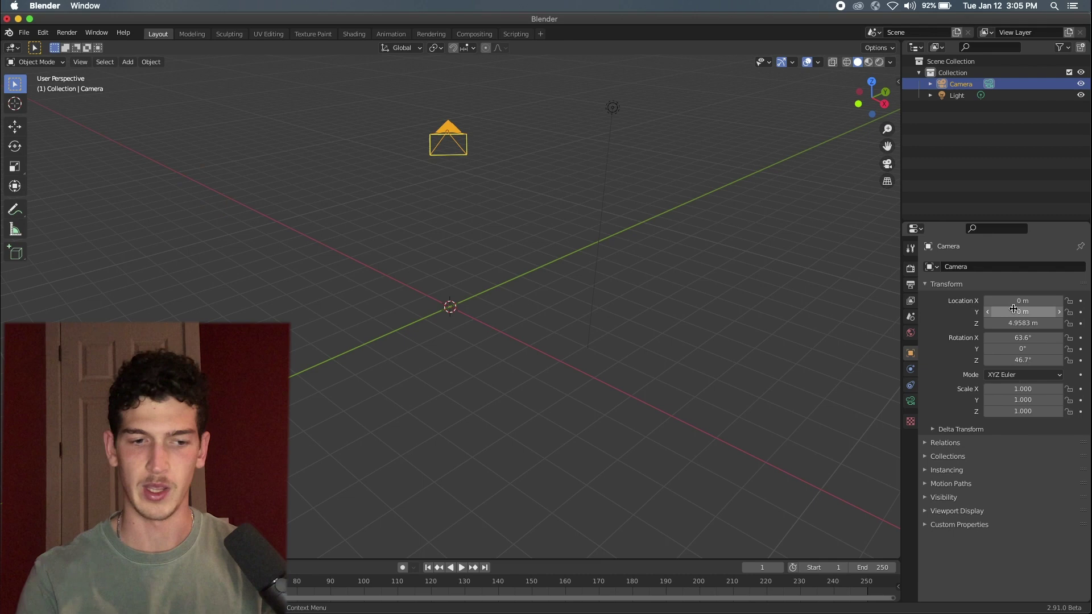
pyautogui.click(1013, 323)
pyautogui.write('0')
pyautogui.press('Return')
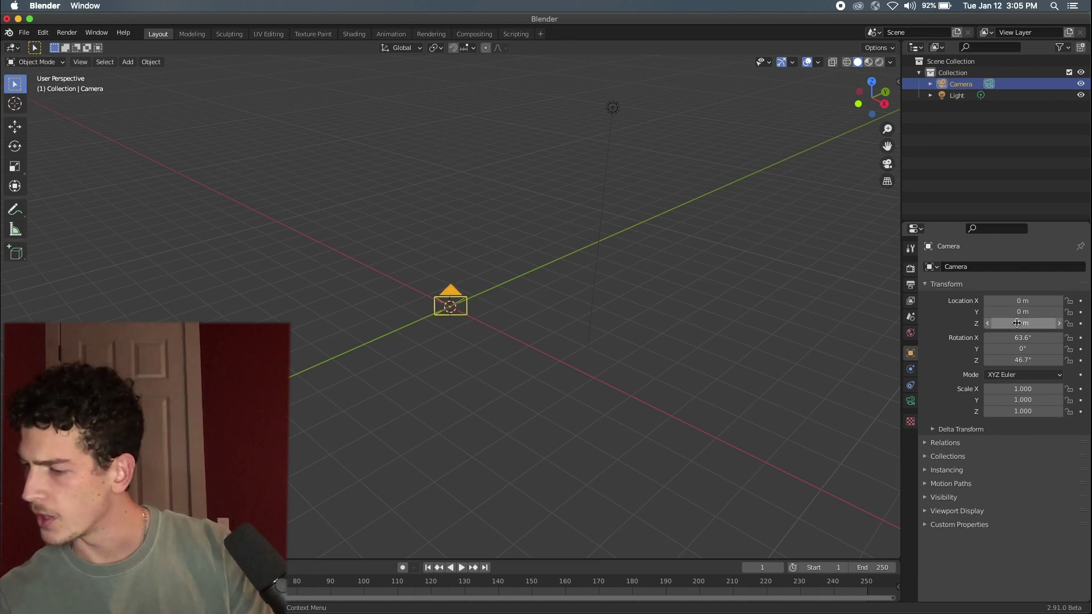
# - Set the camera rotation to 90°, 0°, 0°
pyautogui.click(1019, 338)
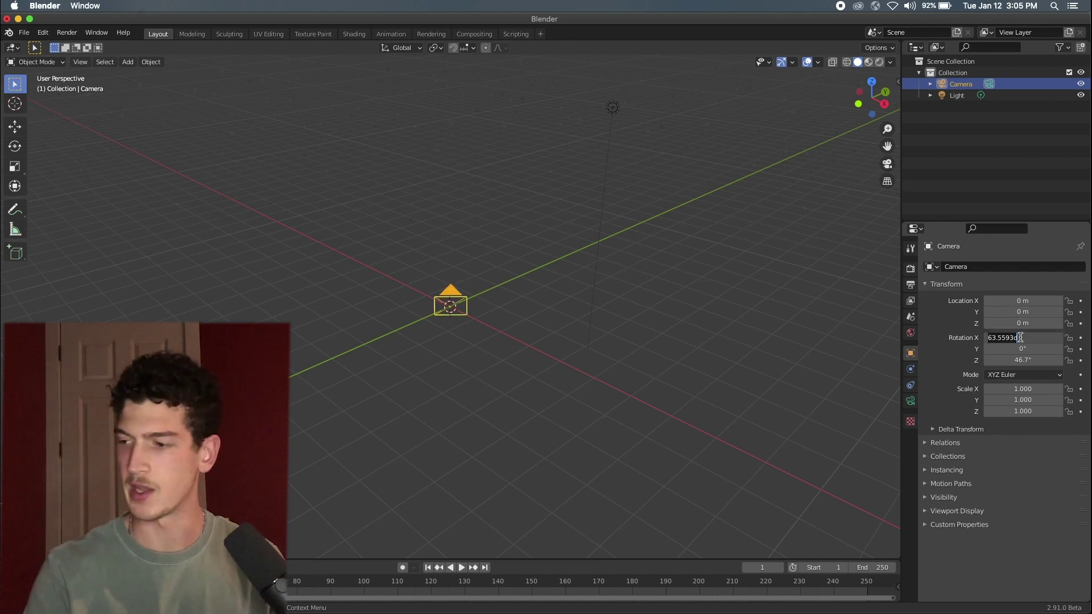
pyautogui.write('90')
pyautogui.press('Return')
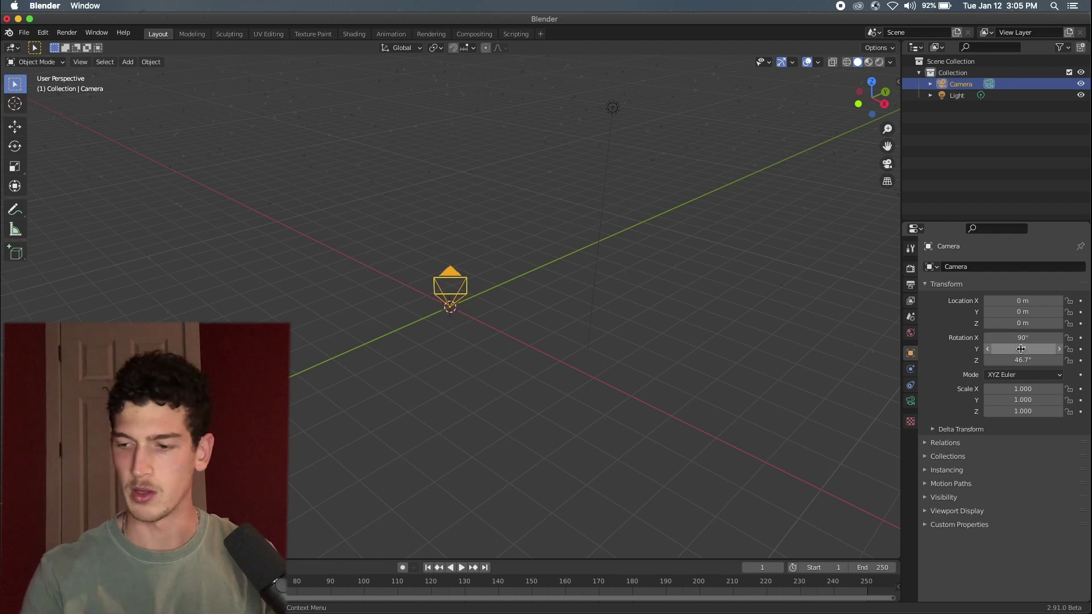
pyautogui.click(1020, 349)
pyautogui.press('Return')
pyautogui.click(1032, 361)
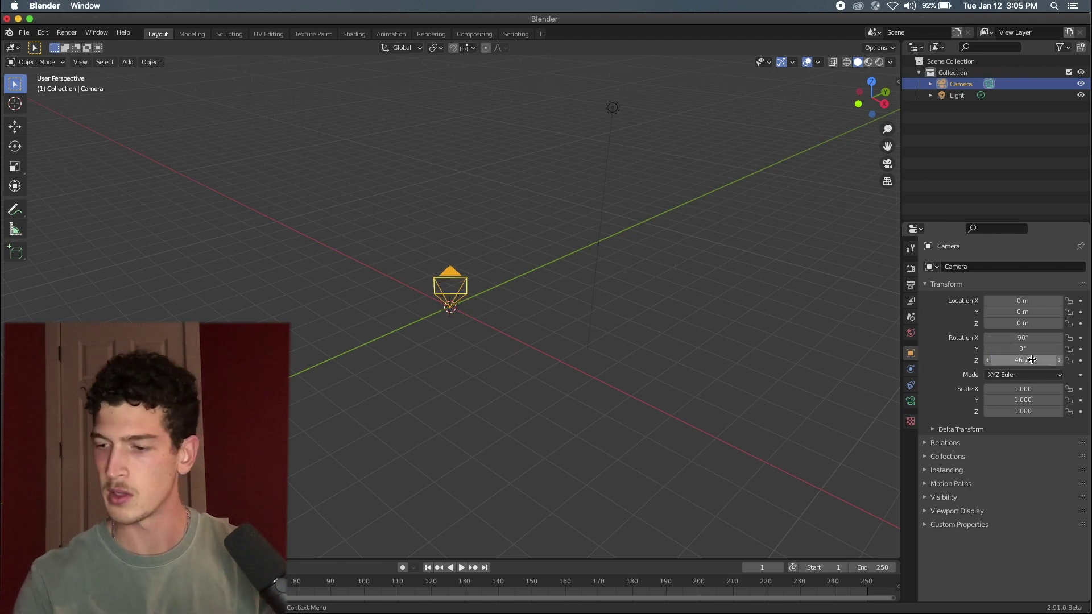
pyautogui.write('0')
pyautogui.press('Return')
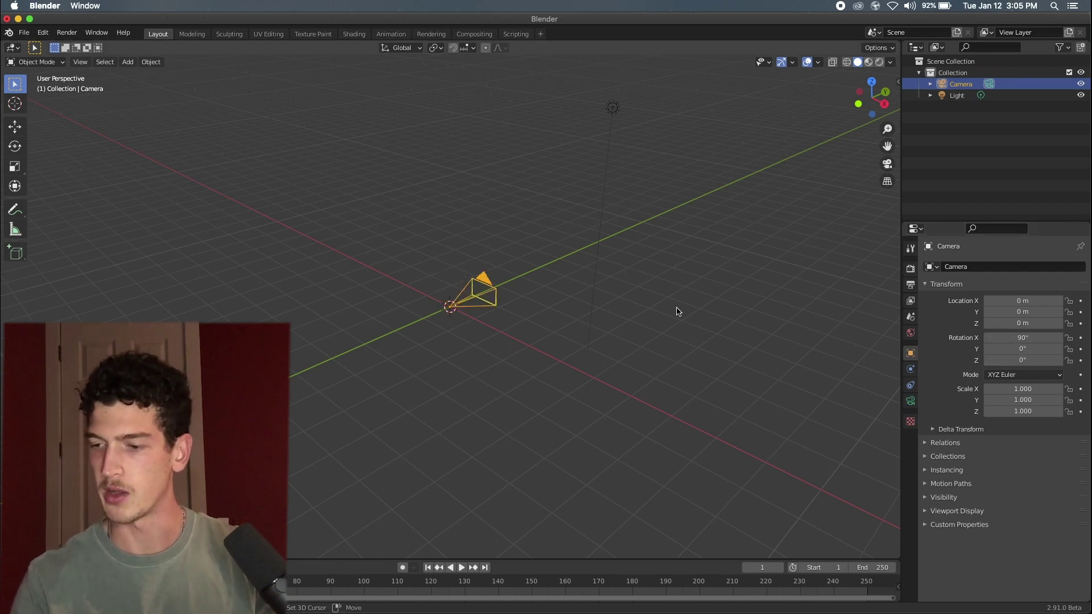
# - Delete the light
pyautogui.hscroll(10, 677, 312)
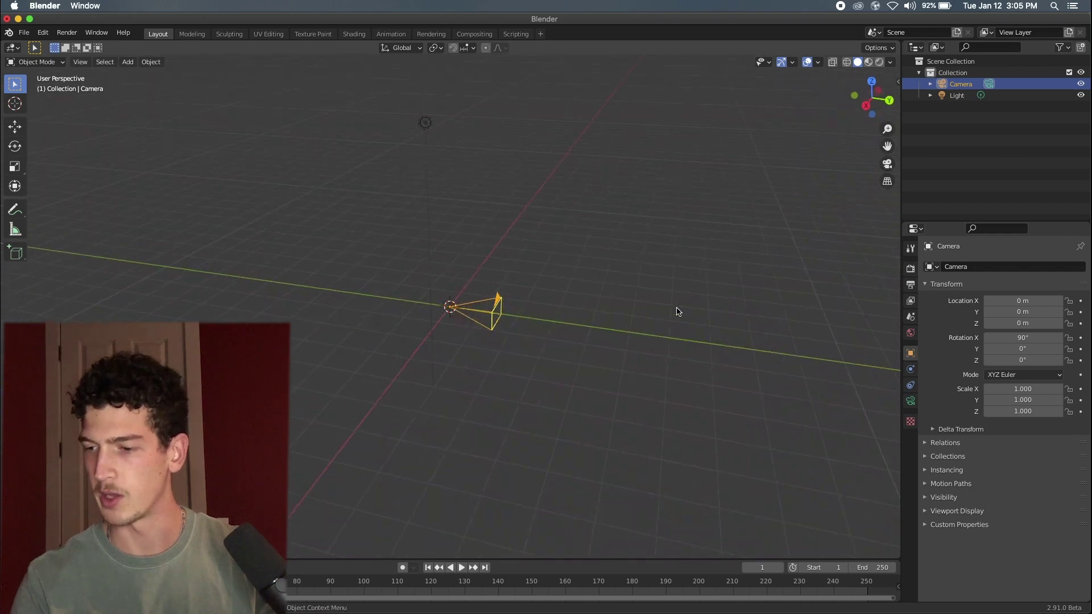
pyautogui.click(534, 189)
pyautogui.press('x')
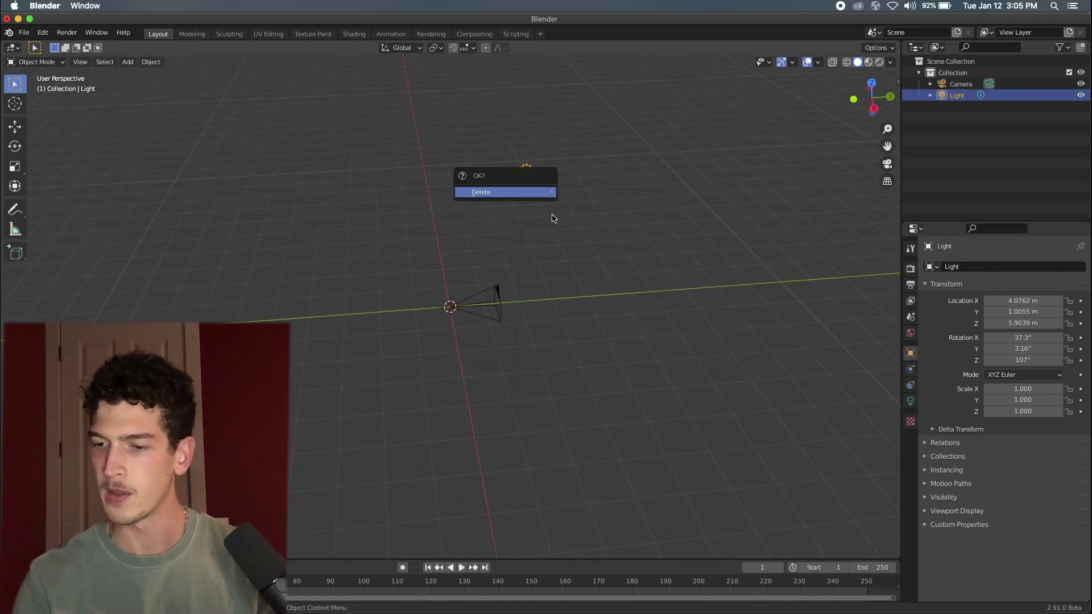
pyautogui.click(533, 192)
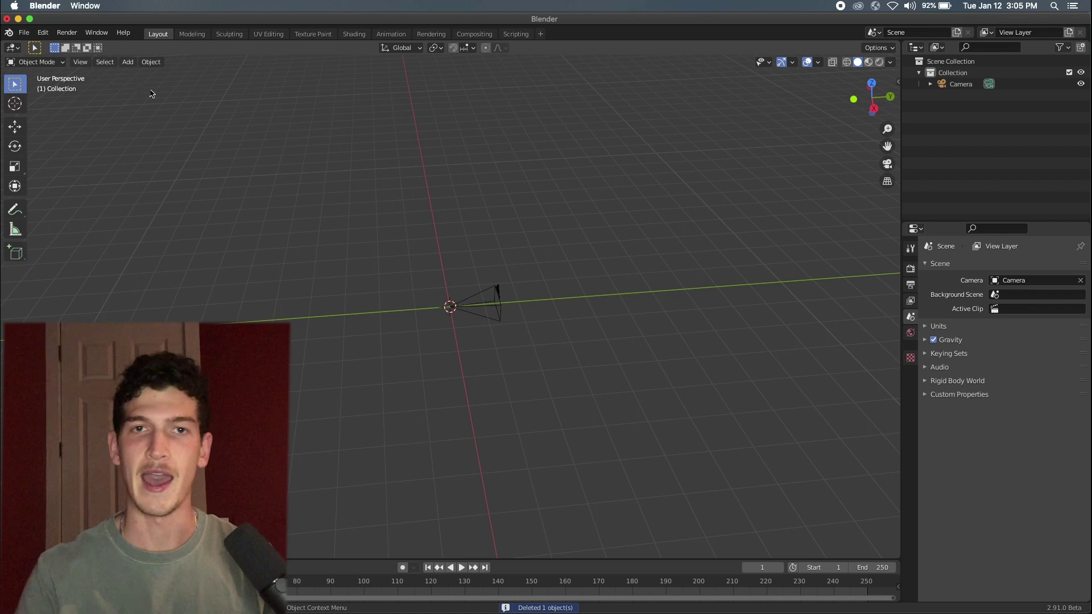
# - Add a blank Grease Pencil object
pyautogui.click(128, 67)
pyautogui.moveTo(152, 143)
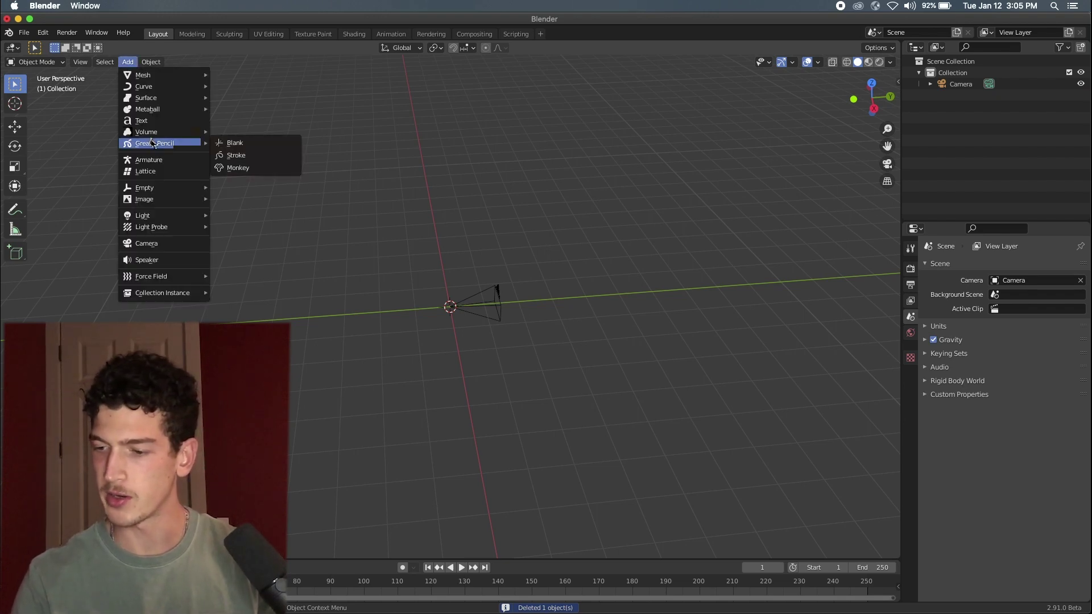
pyautogui.click(251, 144)
# - Place the Grease Pencil object at Y = 6 m and view through the camera, framed to fit
pyautogui.press('g')
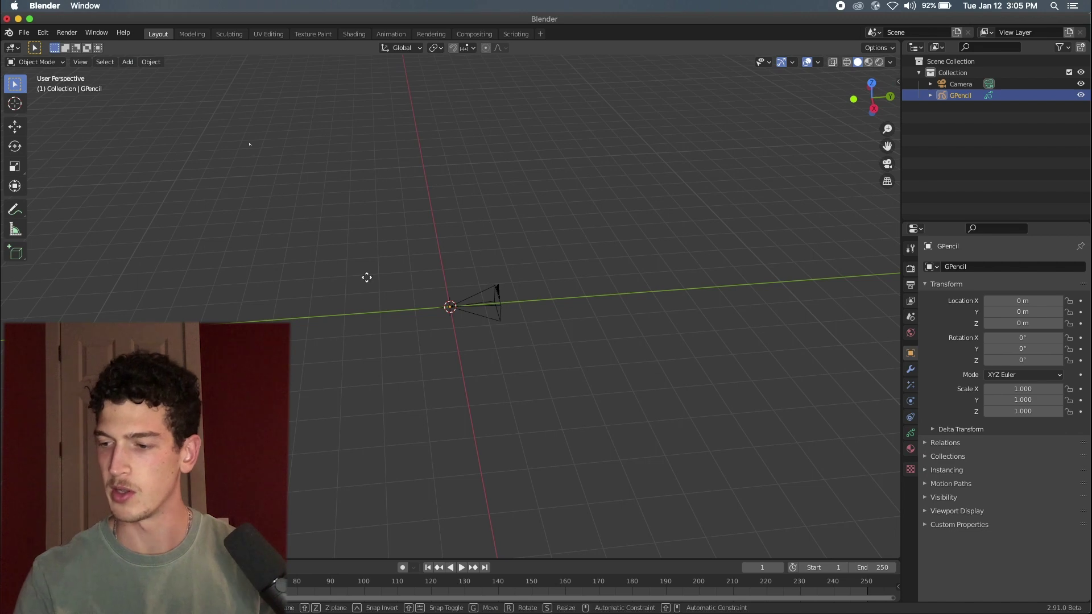
pyautogui.press('y')
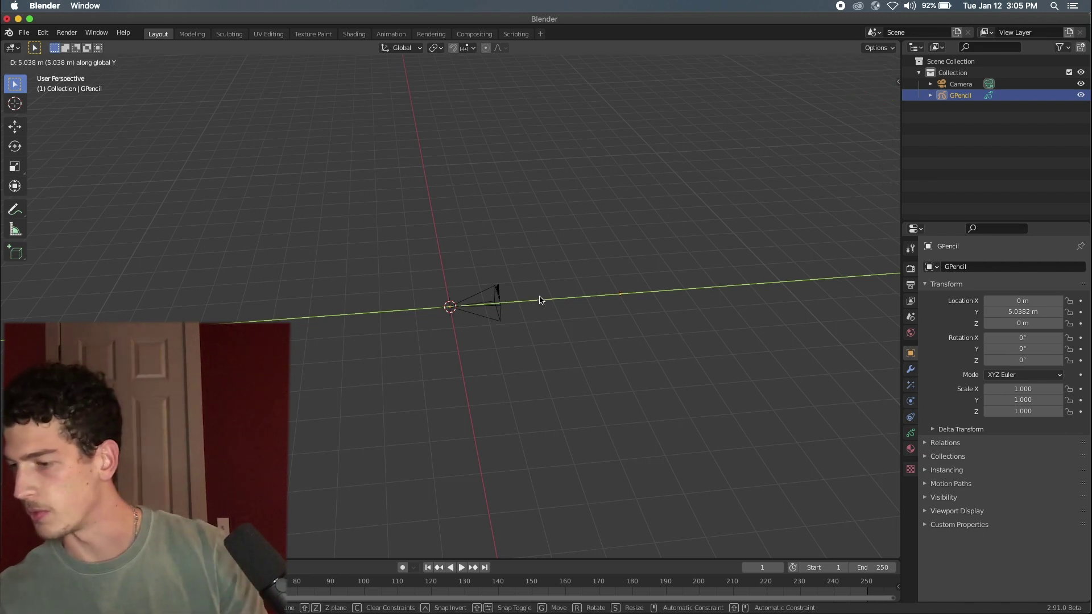
pyautogui.click(541, 299)
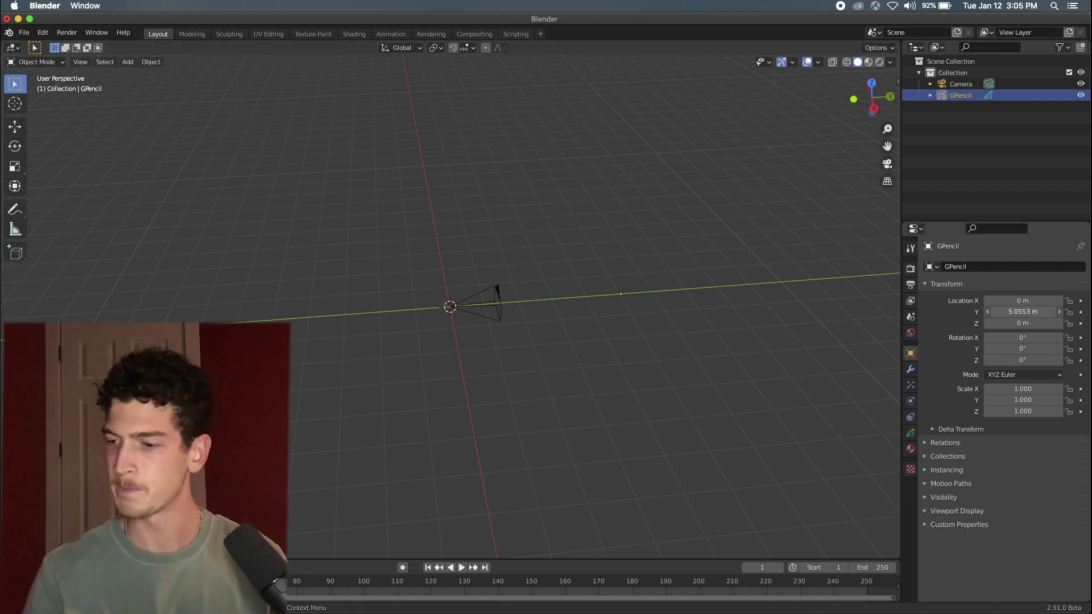
pyautogui.click(1023, 312)
pyautogui.write('6')
pyautogui.press('Return')
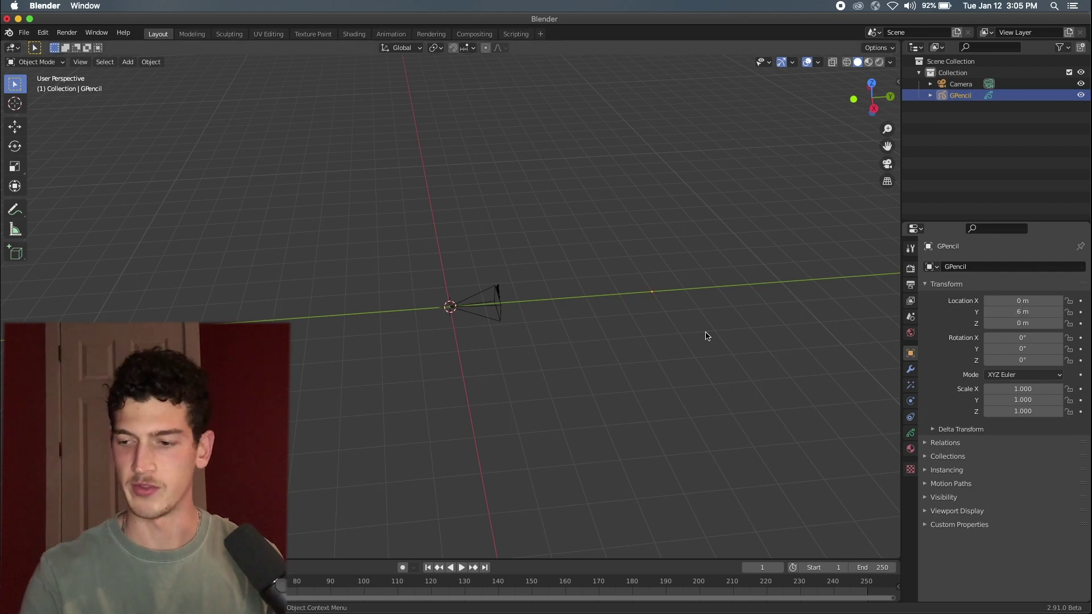
pyautogui.press('KP_0')
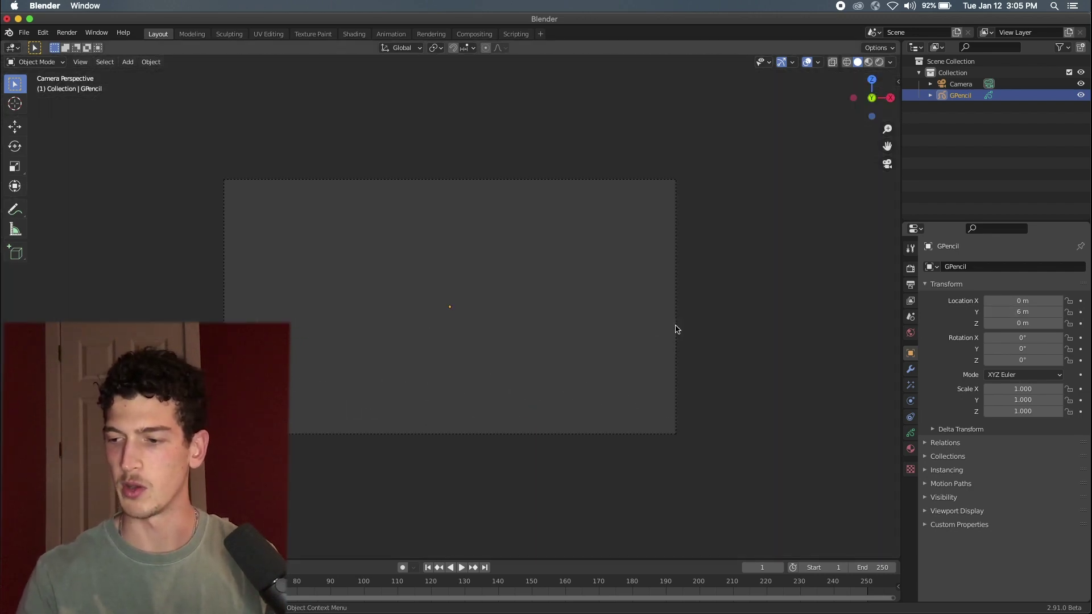
pyautogui.press('Home')
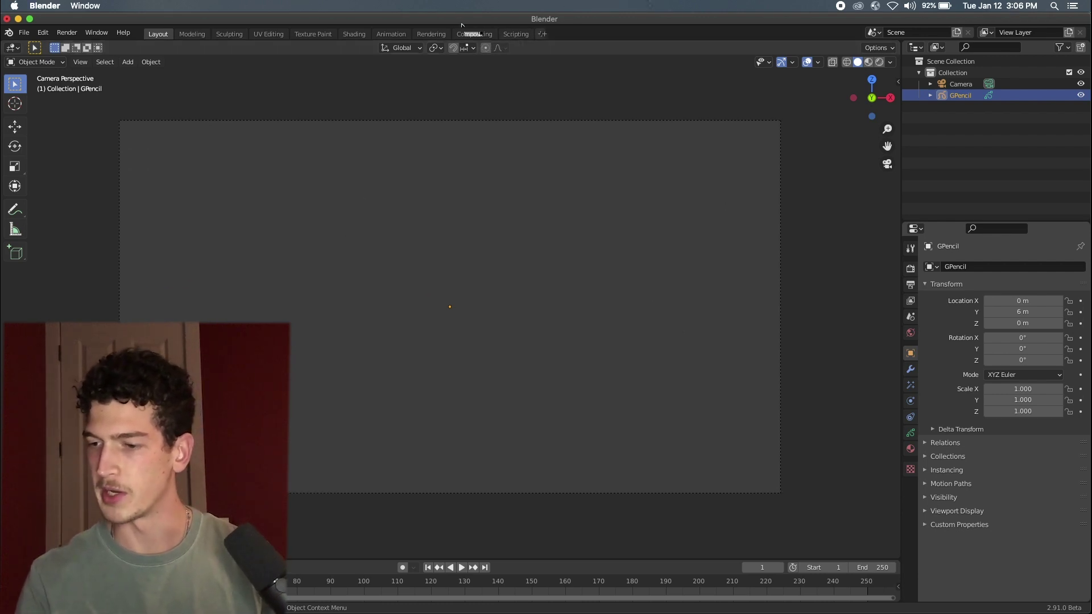
# - Add a 2D Animation workspace
pyautogui.click(540, 33)
pyautogui.moveTo(515, 66)
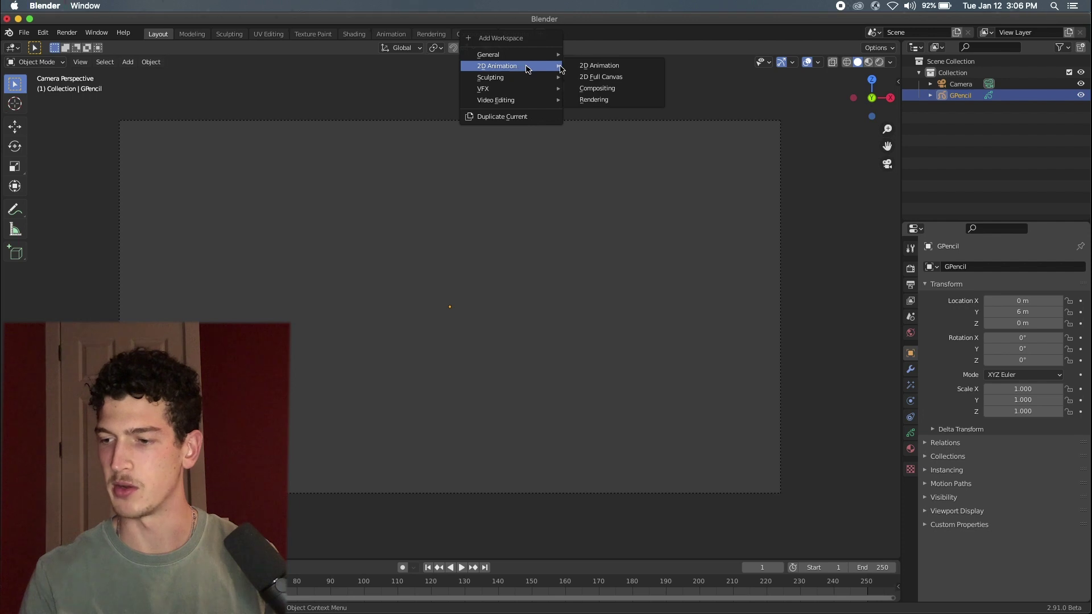
pyautogui.click(583, 67)
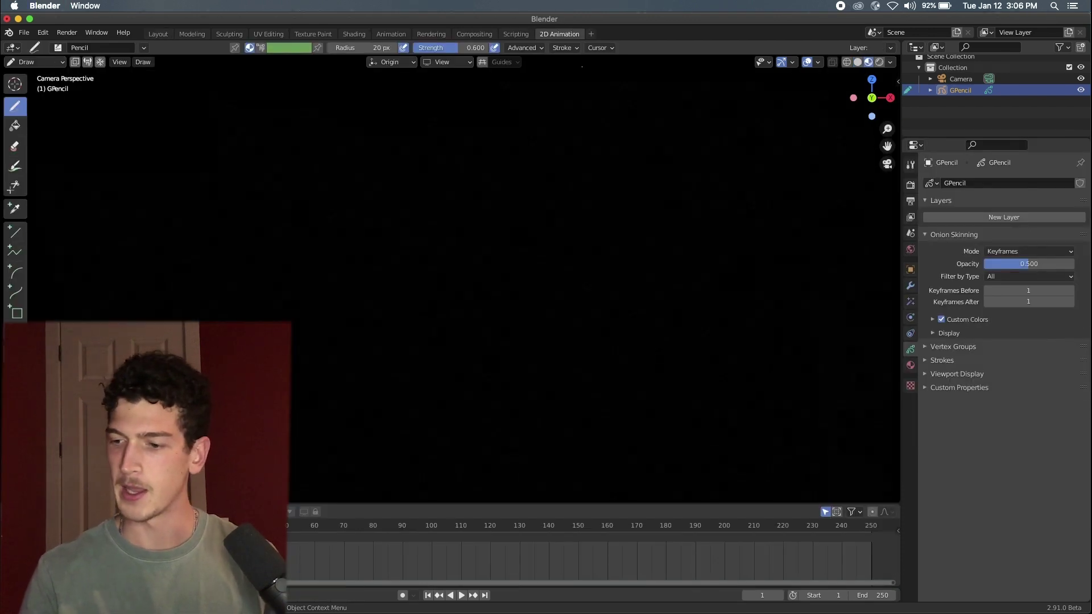
pyautogui.scroll(-3, 455, 242)
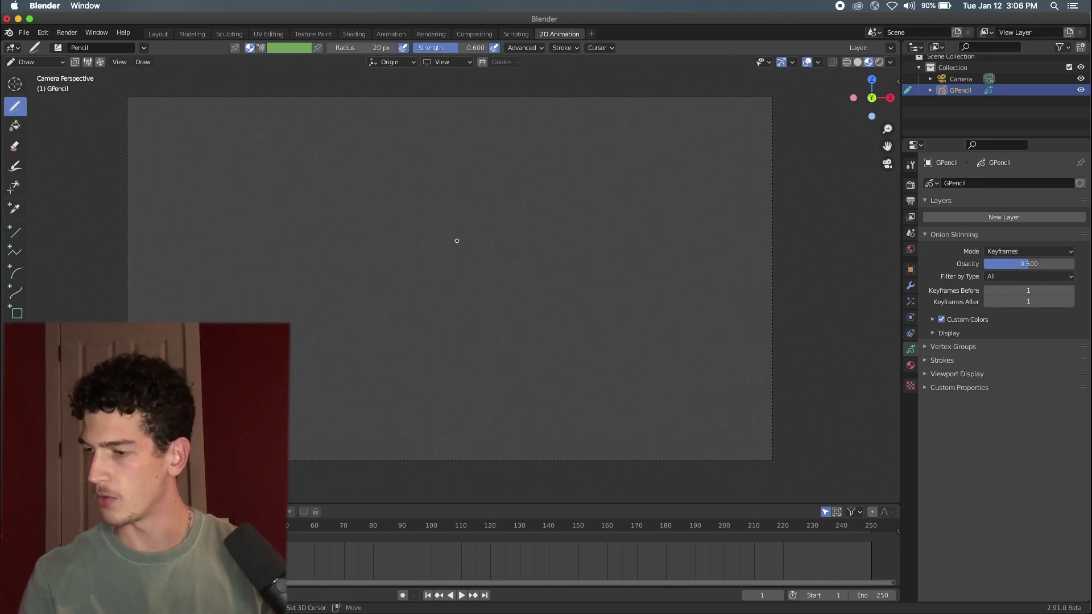
# - Create three Grease Pencil layers named Outline, Color and Rotating
pyautogui.click(984, 218)
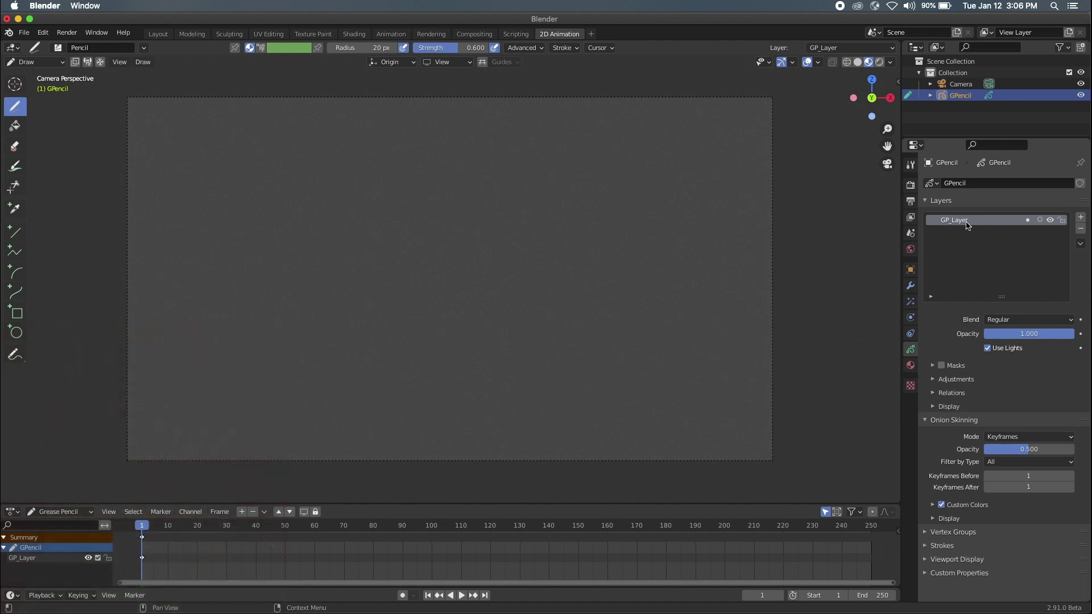
pyautogui.doubleClick(967, 222)
pyautogui.write('O')
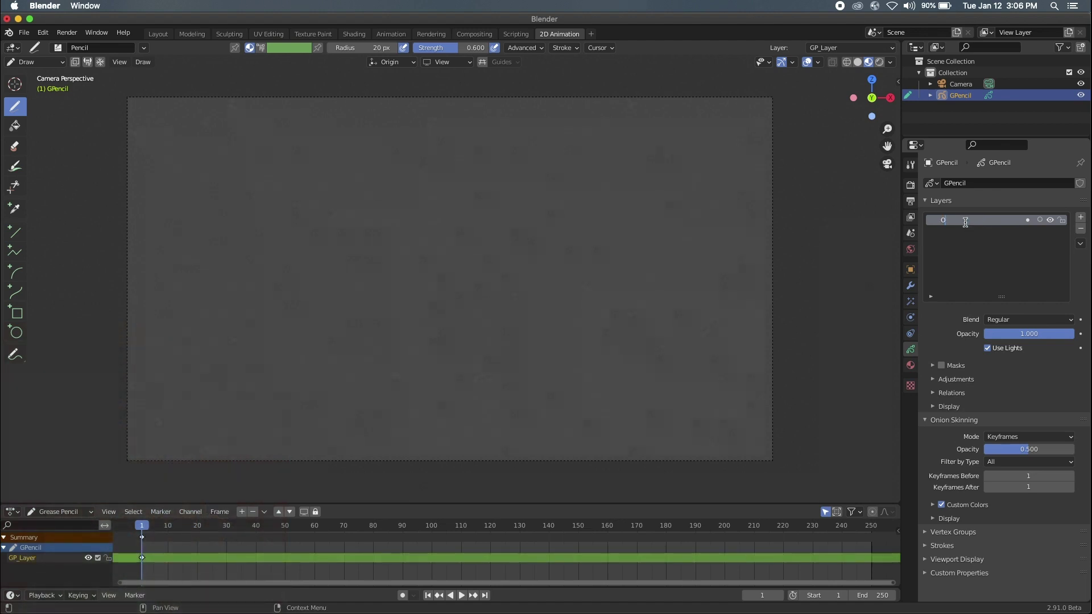
pyautogui.write('utline')
pyautogui.press('Return')
pyautogui.click(1081, 219)
pyautogui.click(1080, 272)
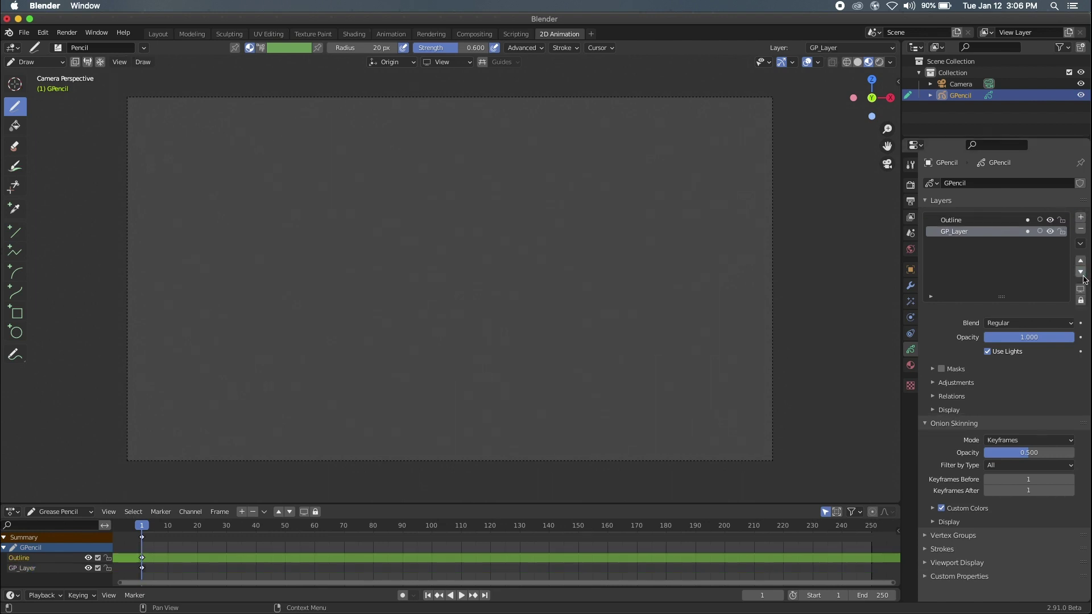
pyautogui.doubleClick(960, 232)
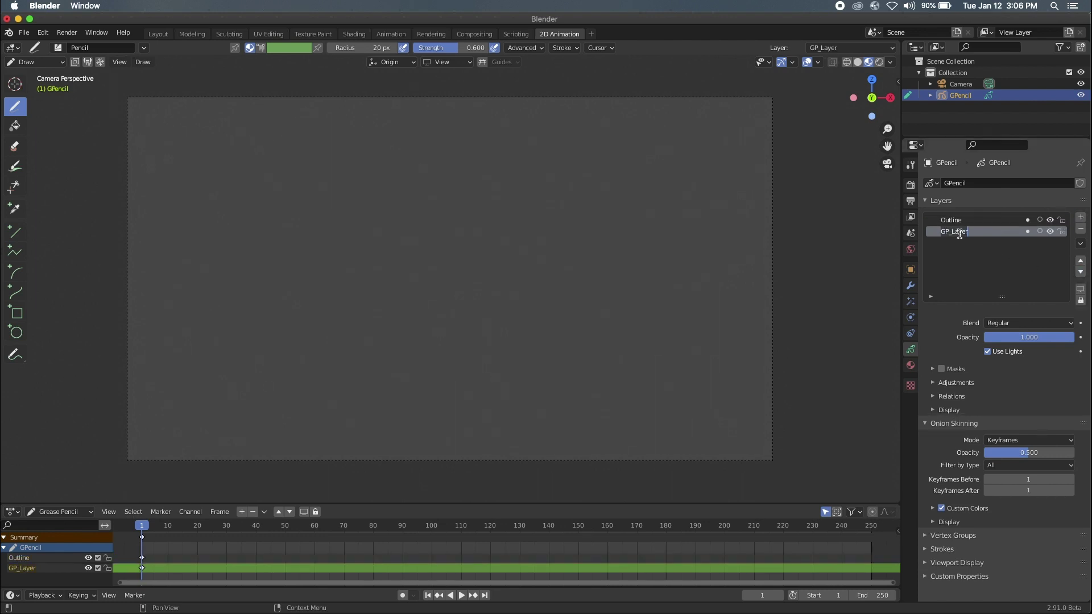
pyautogui.write('Color')
pyautogui.press('Return')
pyautogui.click(1081, 219)
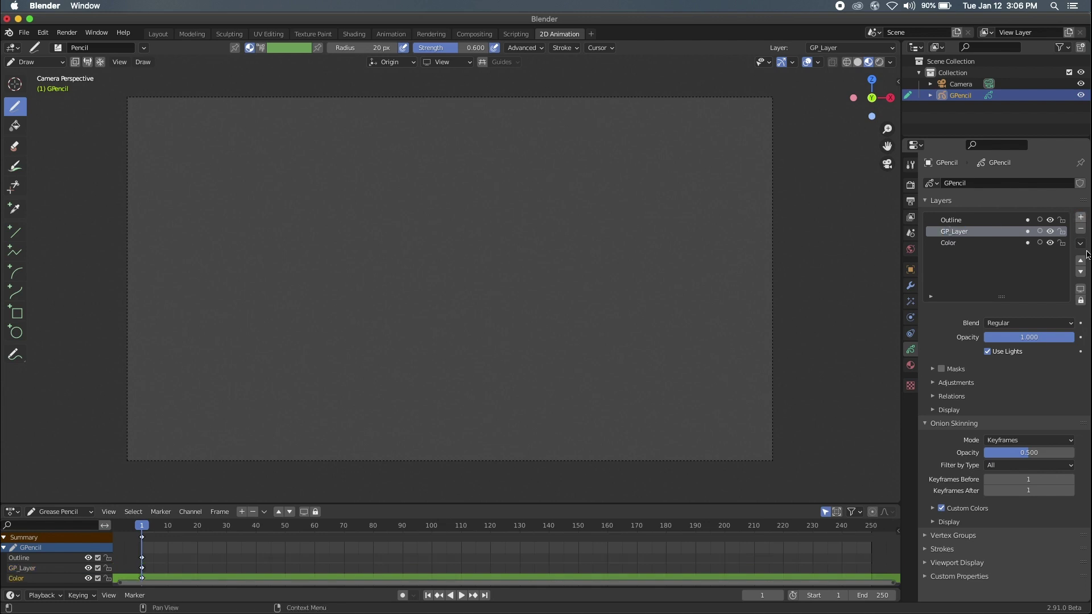
pyautogui.doubleClick(961, 243)
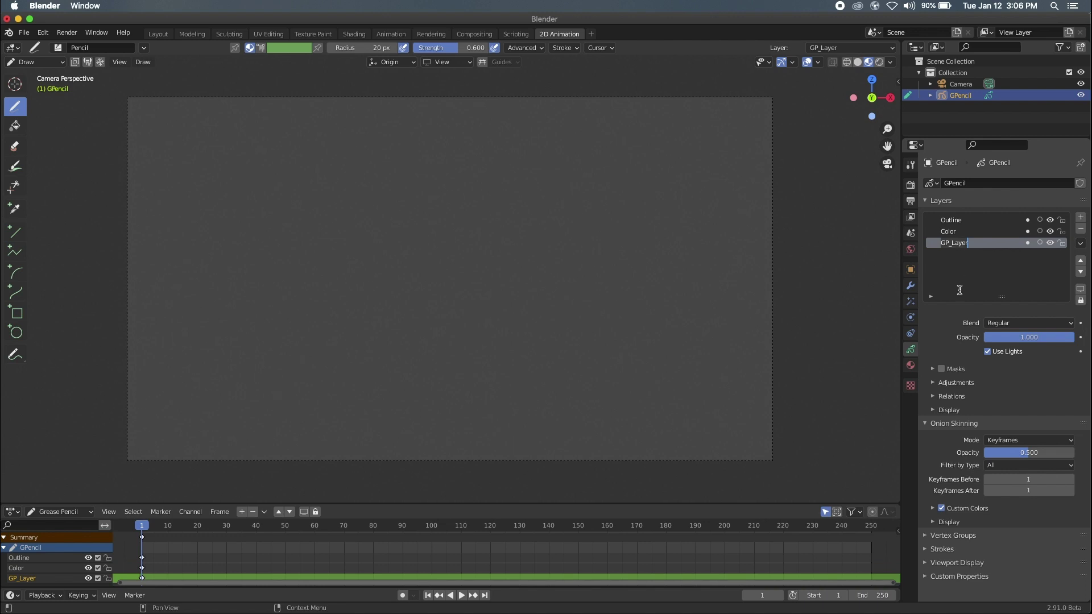
pyautogui.write('Rotating')
# - Add a new material called Outline and set the brush Strength to 1.000
pyautogui.click(910, 365)
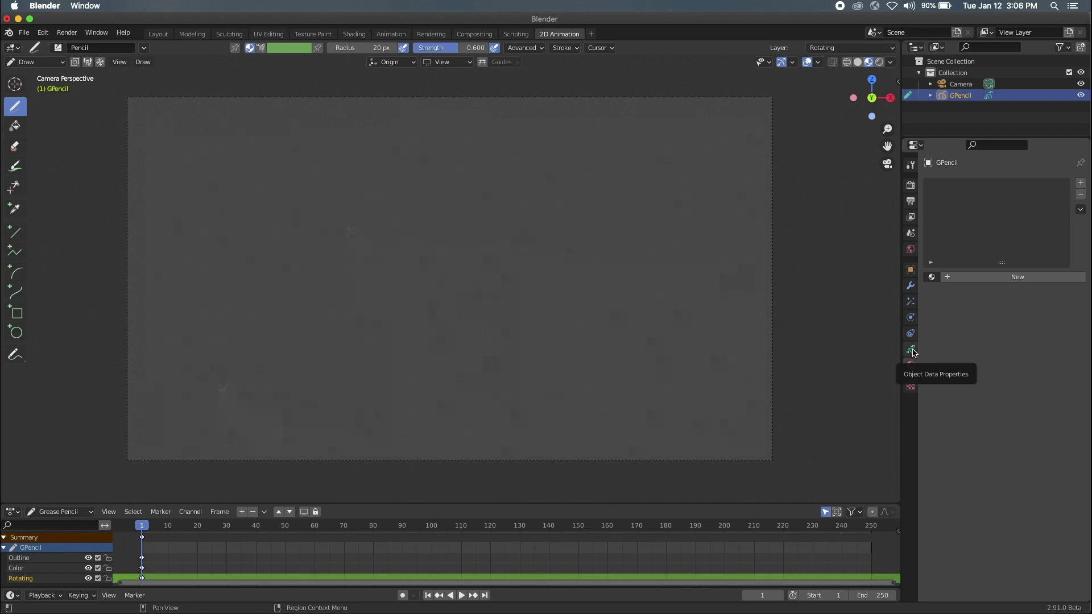
pyautogui.click(982, 277)
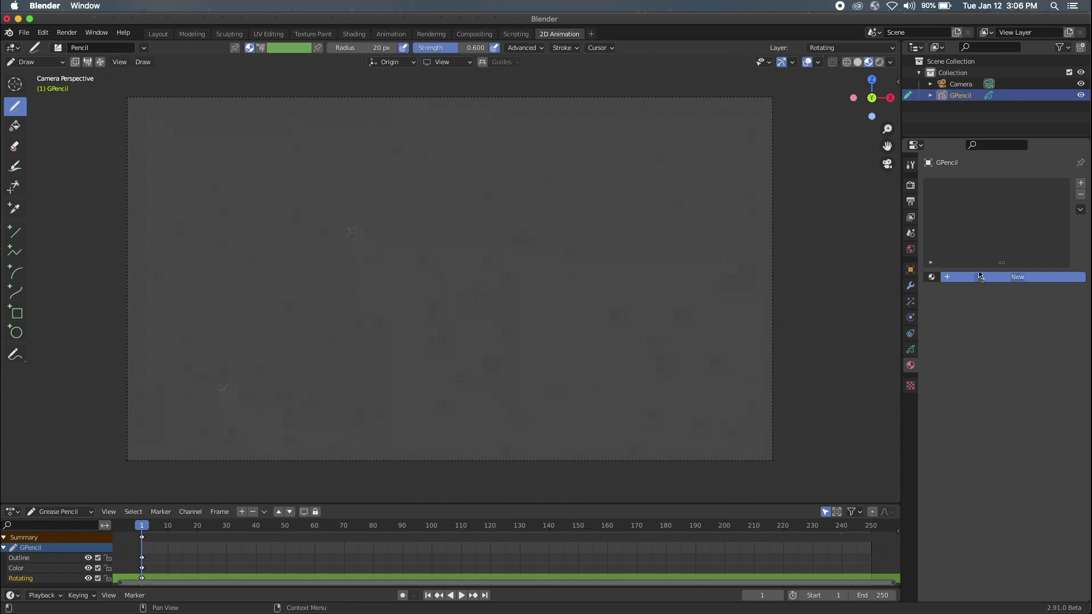
pyautogui.click(969, 281)
pyautogui.write('Ou')
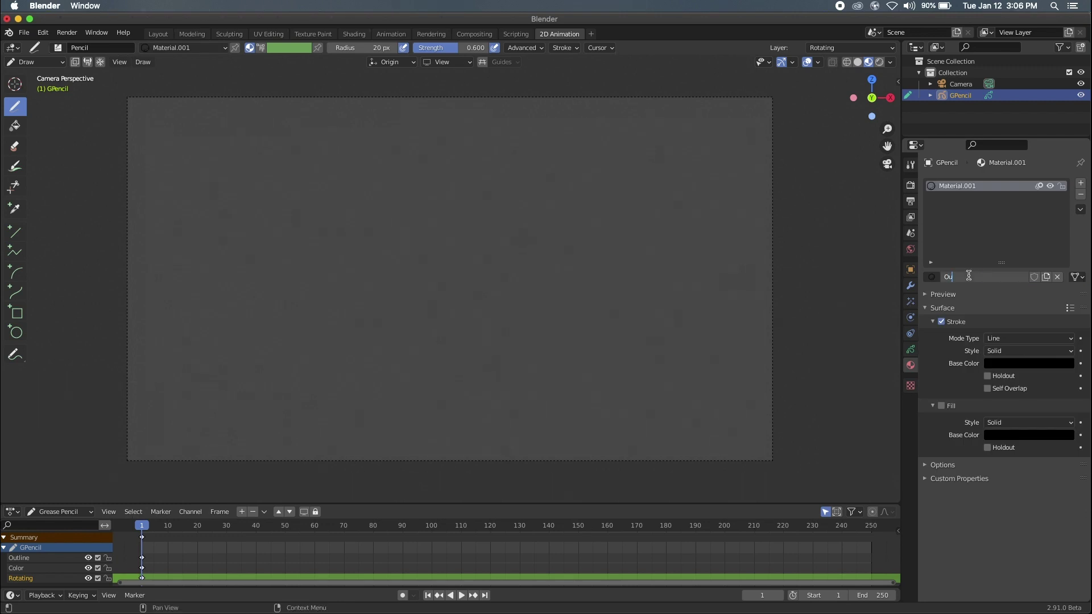
pyautogui.write('tline')
pyautogui.press('Return')
pyautogui.click(1015, 364)
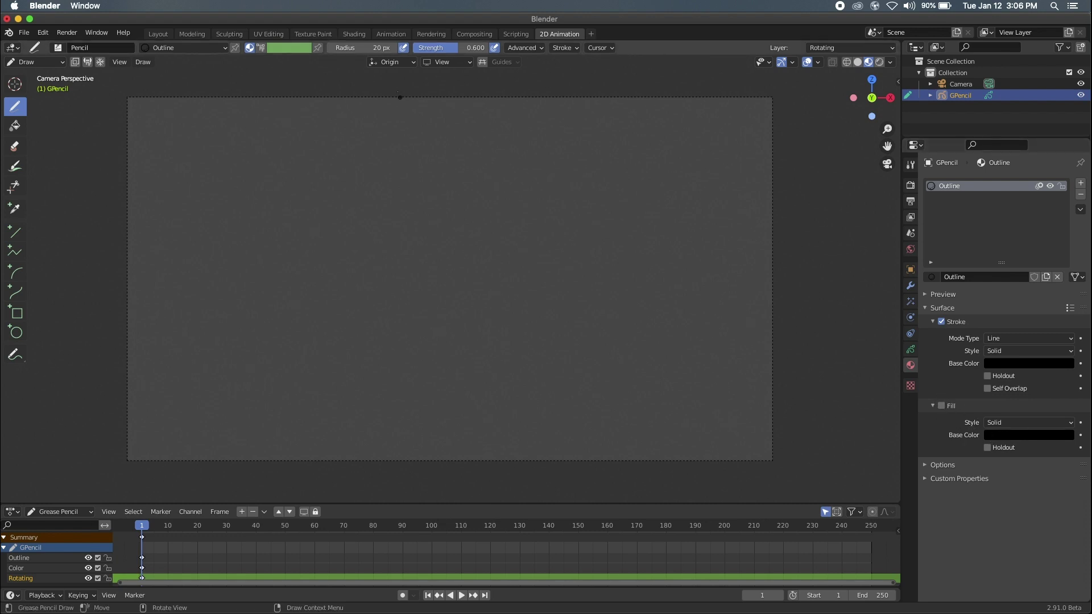
pyautogui.moveTo(452, 50); pyautogui.dragTo(491, 50)
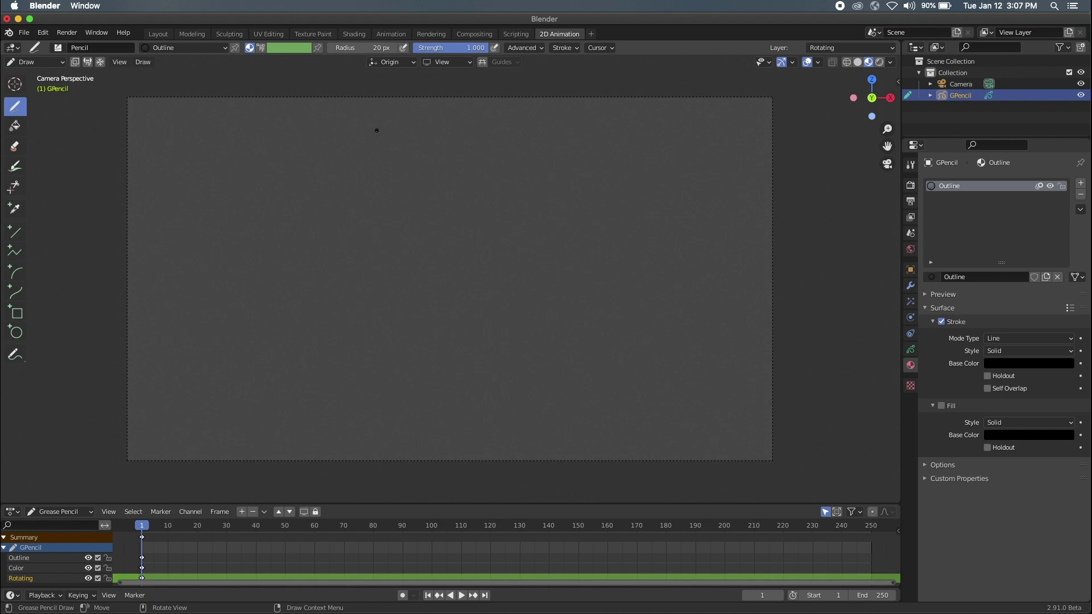
# - Set the brush radius to 10 px, then draw and undo a test stroke
pyautogui.click(372, 48)
pyautogui.press('Return')
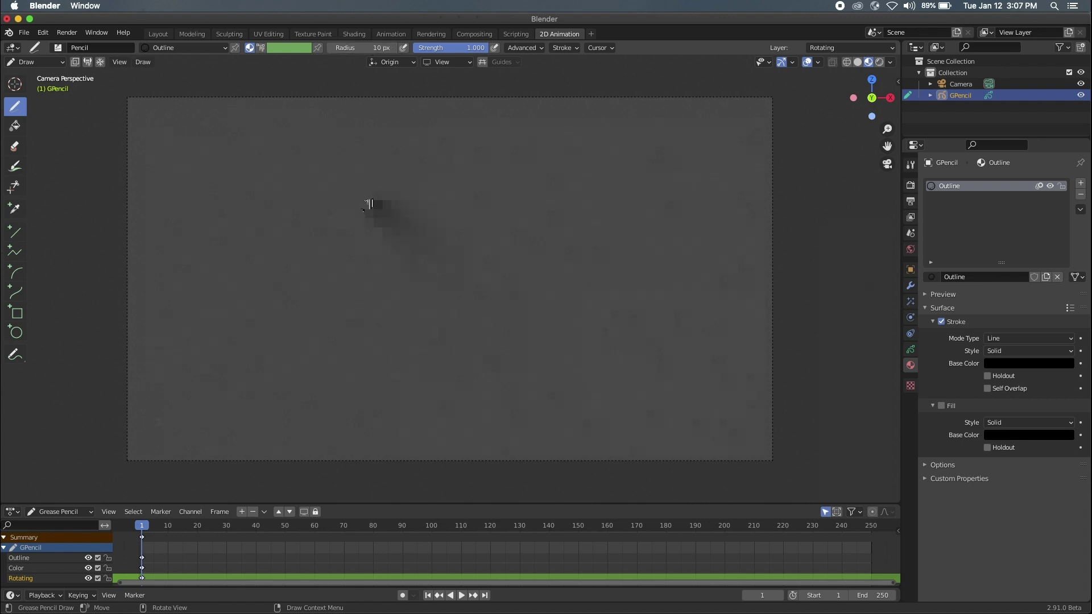
pyautogui.moveTo(381, 237)
pyautogui.mouseDown()
pyautogui.moveTo(393, 291)
pyautogui.moveTo(436, 242)
pyautogui.moveTo(494, 265)
pyautogui.moveTo(480, 231)
pyautogui.moveTo(397, 224)
pyautogui.moveTo(382, 245)
pyautogui.mouseUp()
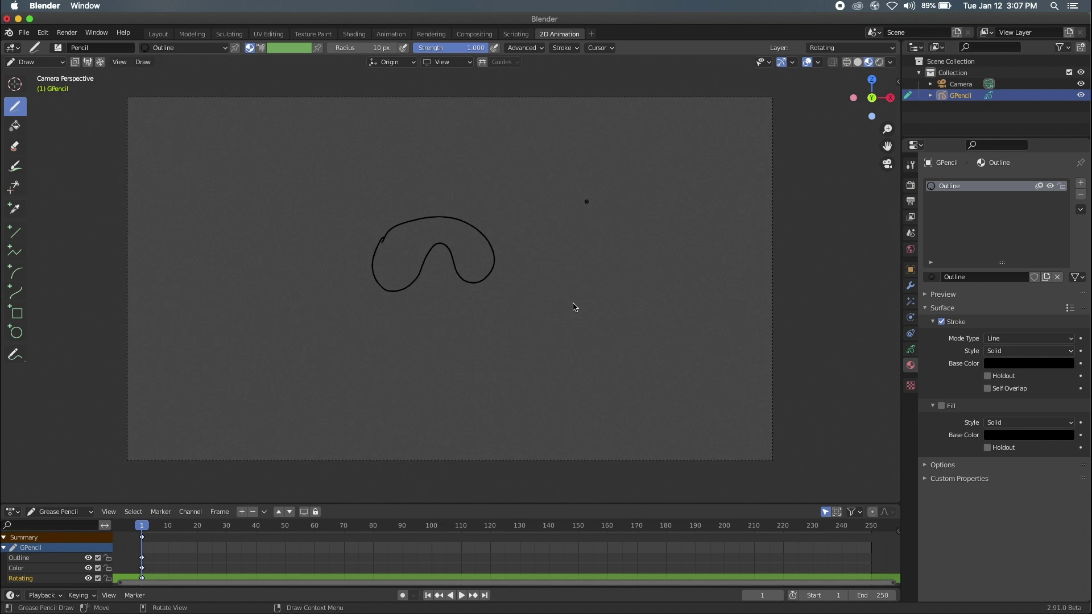
pyautogui.hotkey('ctrl', 'z')
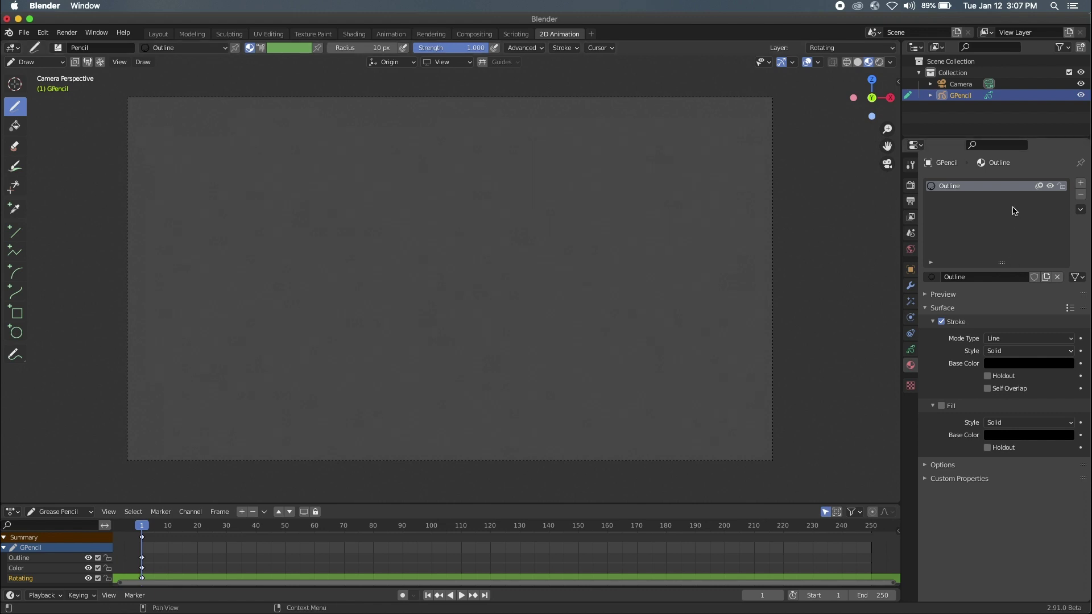
# - Make the Outline layer active and draw the arch-shaped body outline
pyautogui.click(910, 349)
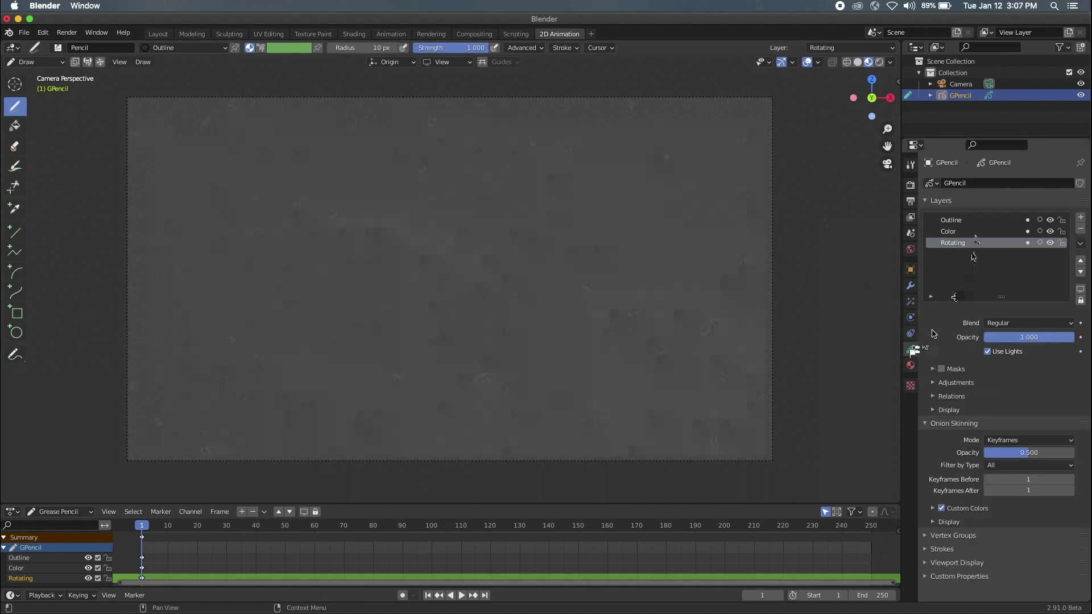
pyautogui.click(966, 221)
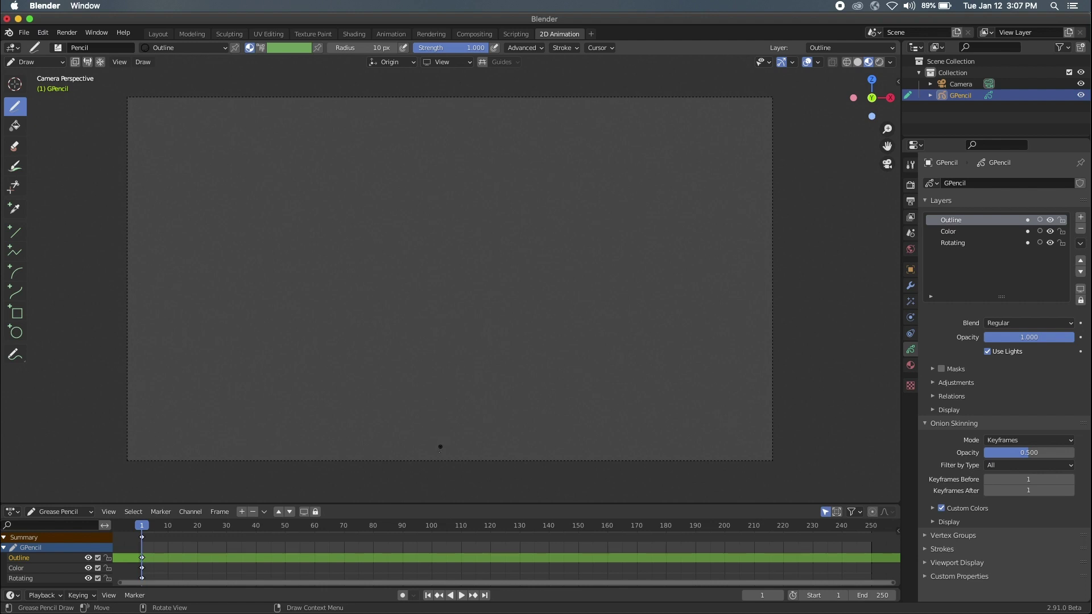
pyautogui.moveTo(439, 427)
pyautogui.mouseDown()
pyautogui.moveTo(454, 302)
pyautogui.moveTo(482, 254)
pyautogui.moveTo(536, 237)
pyautogui.moveTo(570, 244)
pyautogui.moveTo(587, 272)
pyautogui.moveTo(573, 441)
pyautogui.mouseUp()
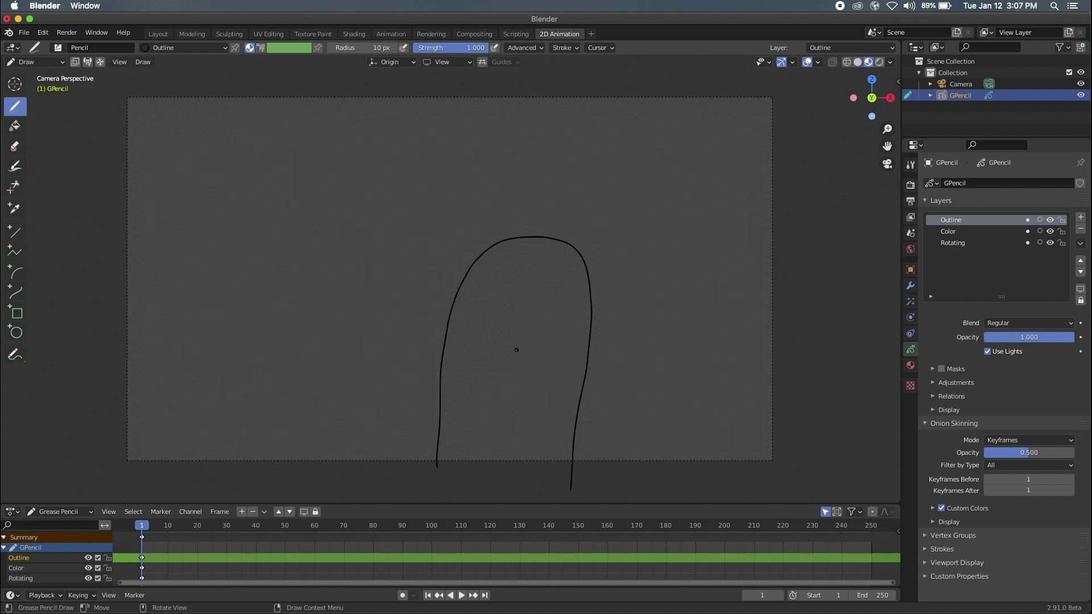
# - On the Color layer, add a new material slot with a material named Body Main
pyautogui.click(948, 232)
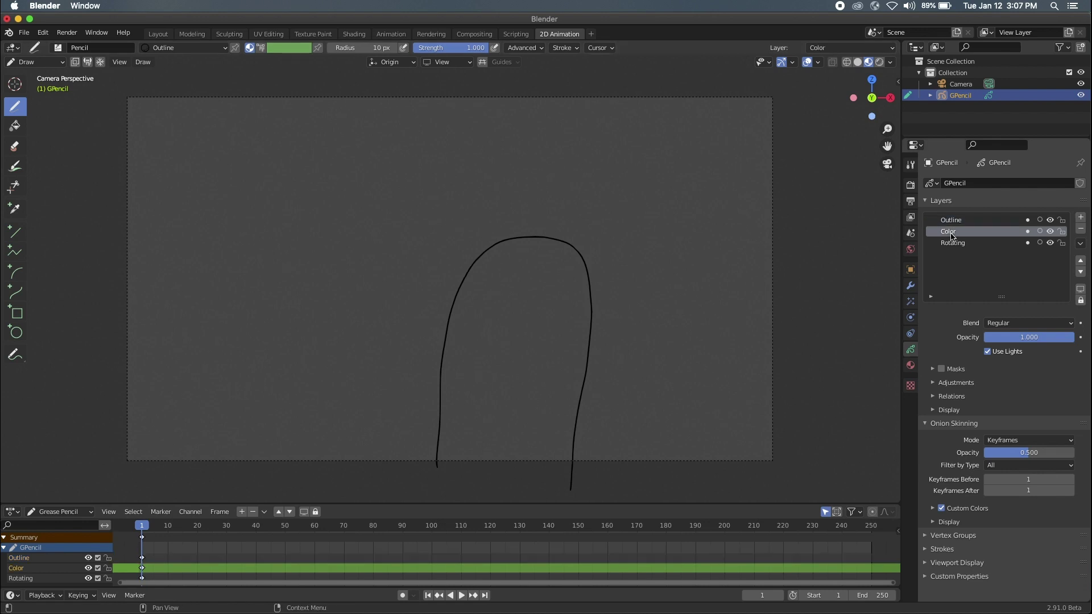
pyautogui.click(910, 367)
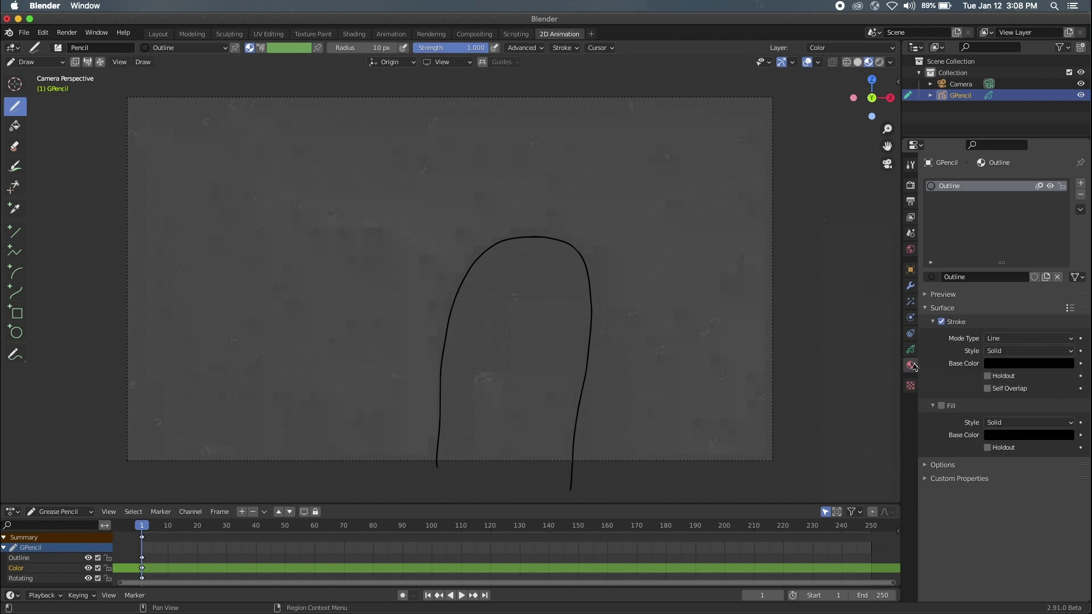
pyautogui.click(1083, 183)
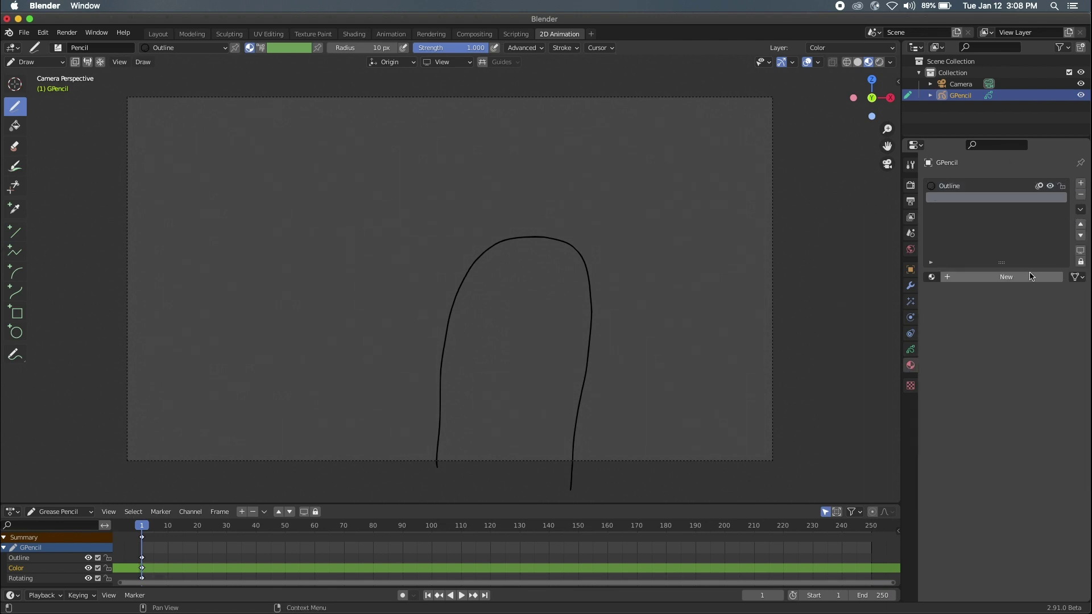
pyautogui.click(976, 277)
pyautogui.click(976, 277)
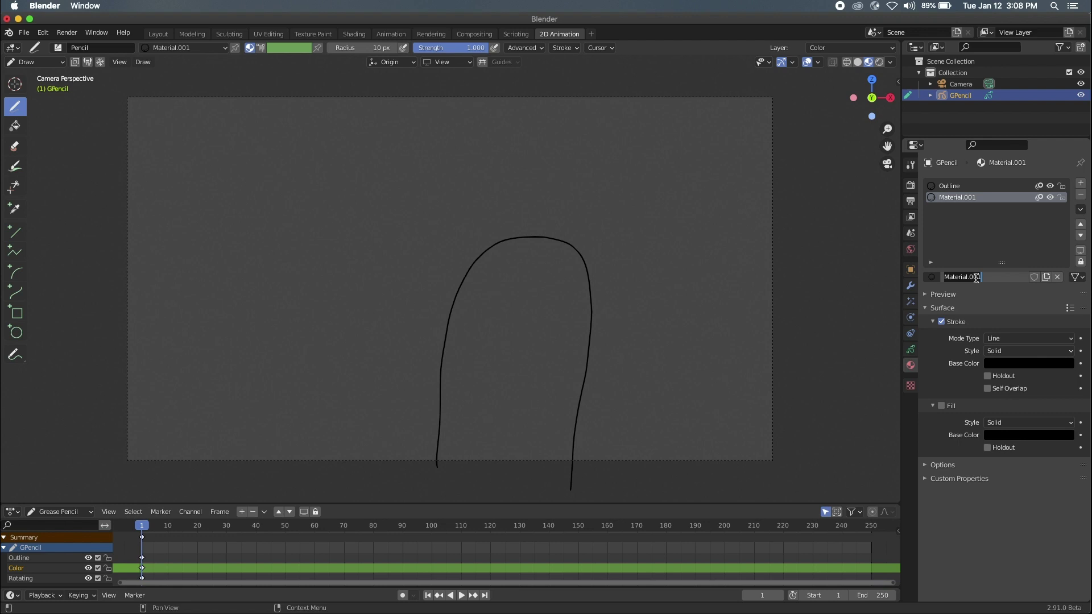
pyautogui.write('Body Main')
pyautogui.press('Return')
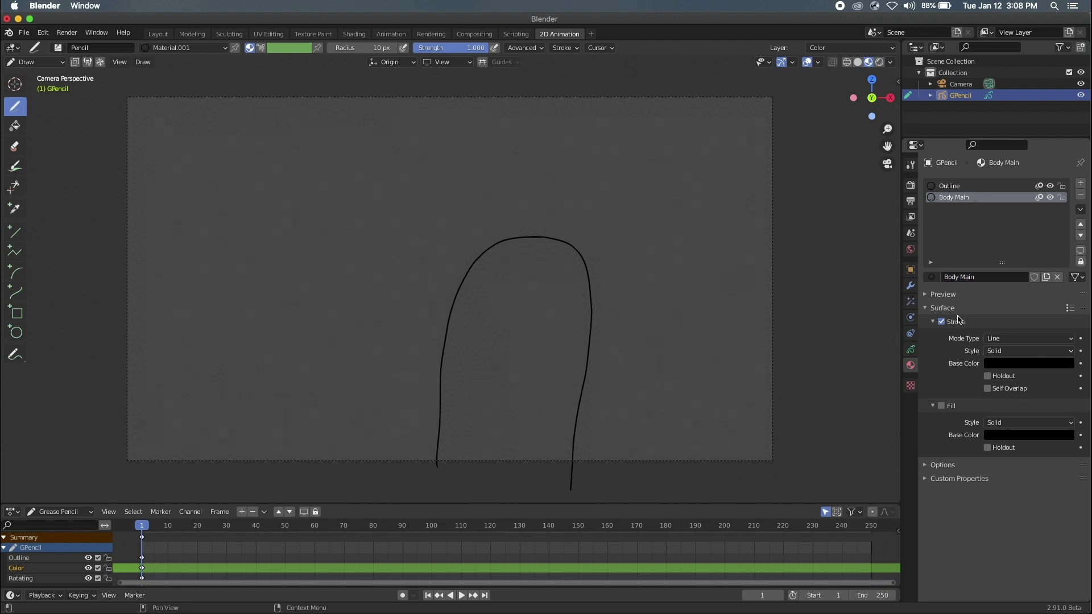
# - Make Body Main fill-only with a lavender fill colour
pyautogui.click(942, 322)
pyautogui.click(941, 405)
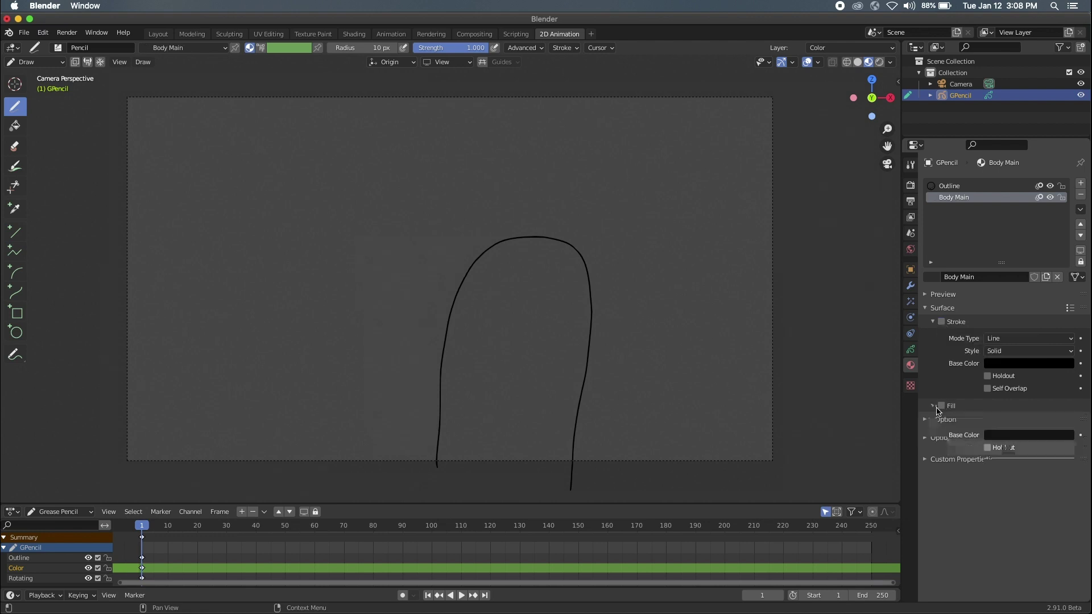
pyautogui.click(1012, 435)
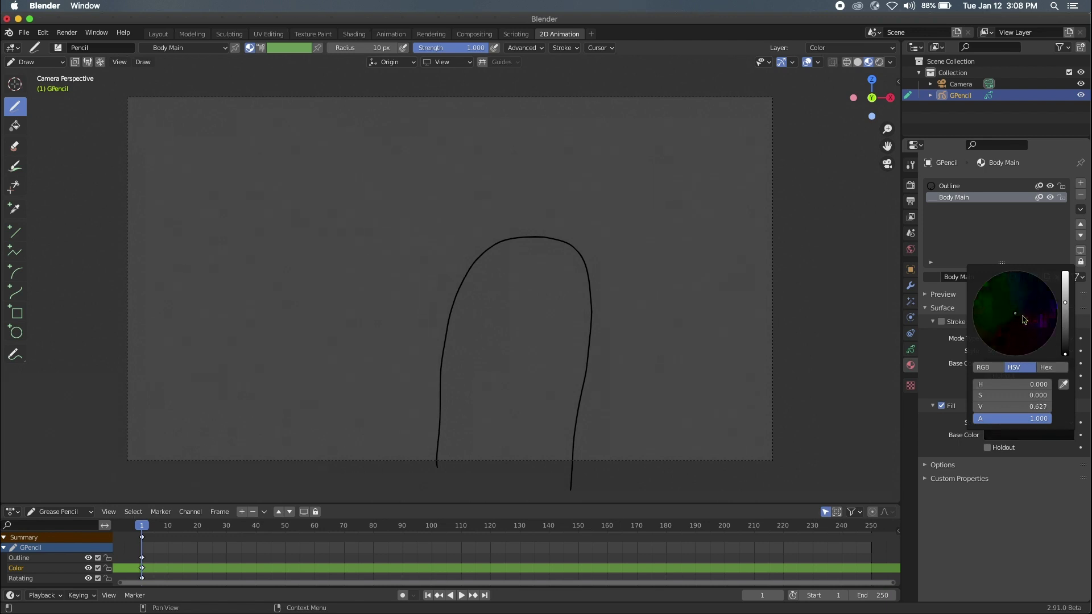
pyautogui.click(1023, 312)
pyautogui.moveTo(1065, 353)
pyautogui.mouseDown()
pyautogui.moveTo(1065, 302)
pyautogui.moveTo(1031, 313)
pyautogui.mouseUp()
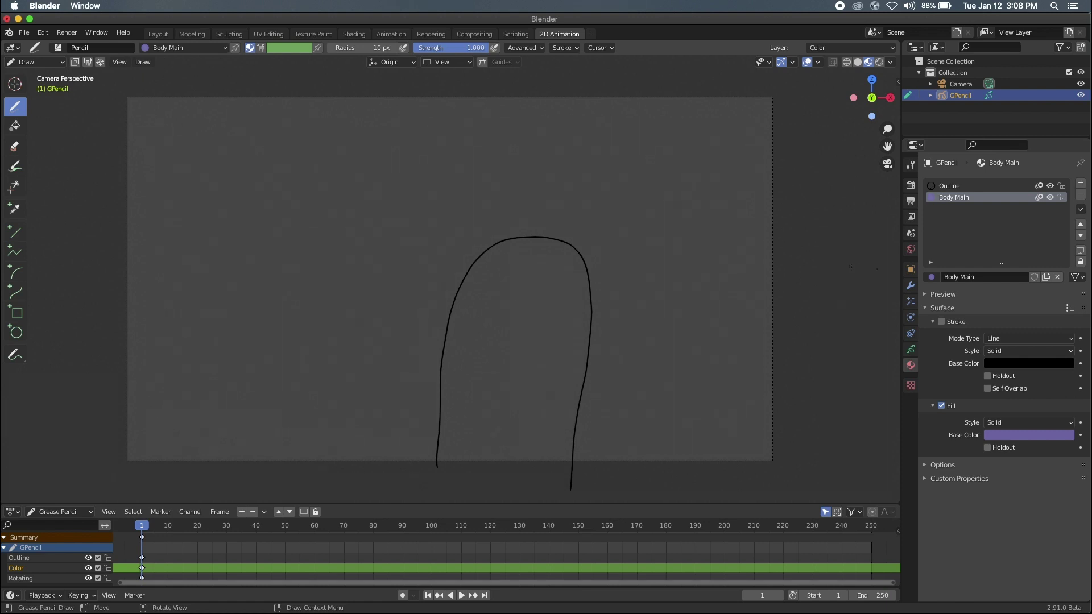
# - Check the object's visibility options, then return to the layer settings
pyautogui.click(909, 270)
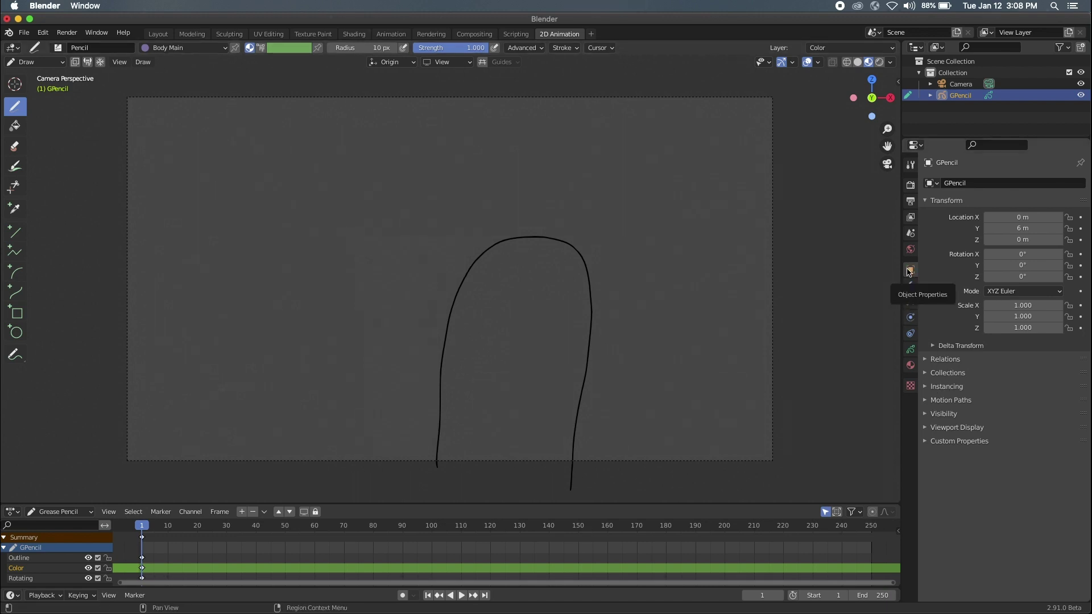
pyautogui.click(933, 414)
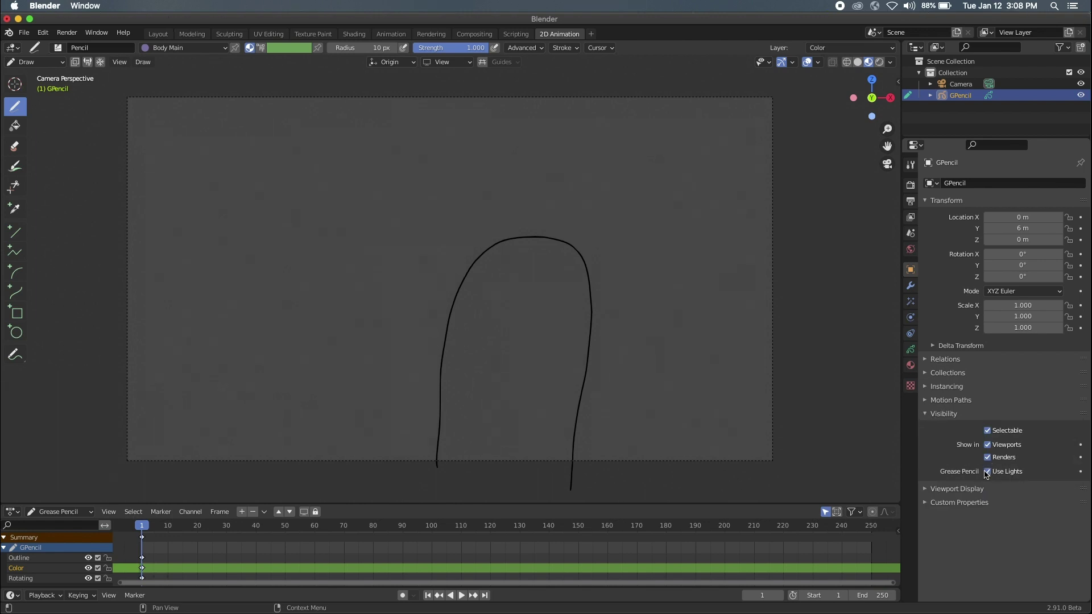
pyautogui.click(924, 415)
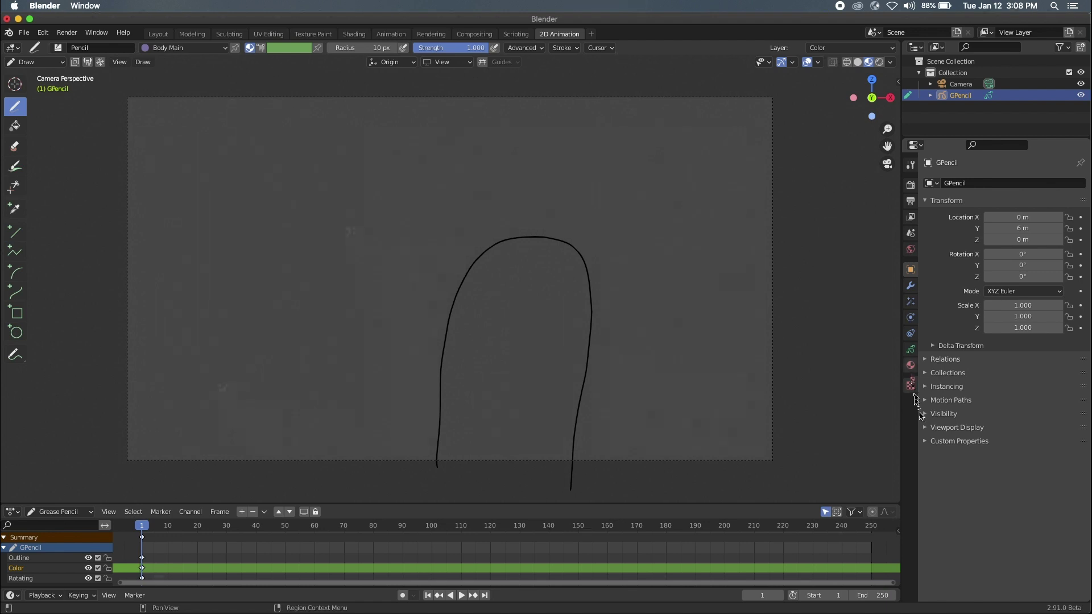
pyautogui.click(910, 352)
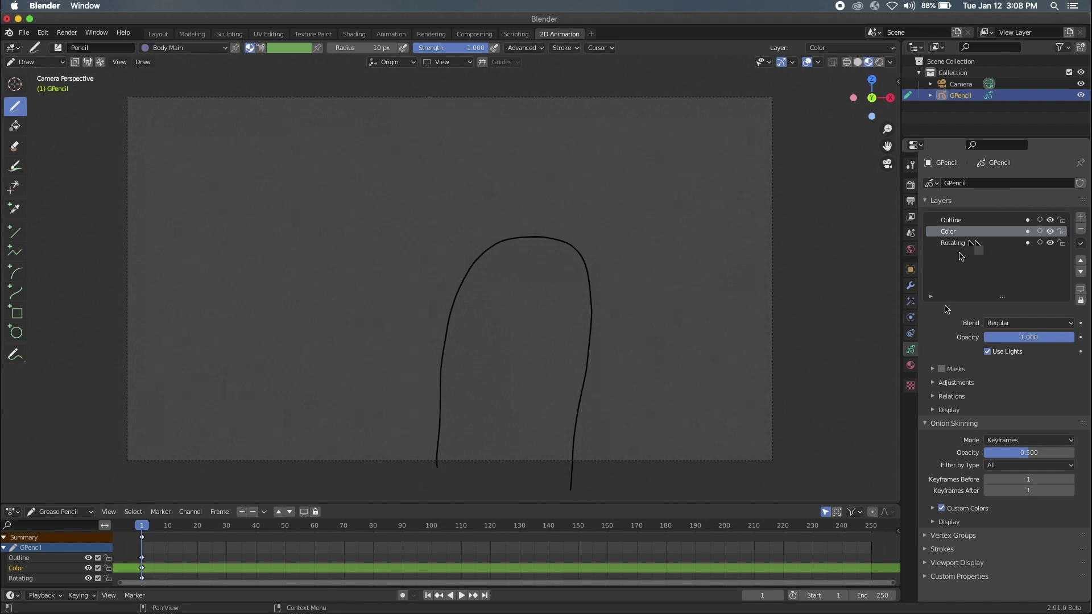
# - Try filling the body outline, undoing the fill that flooded the background
pyautogui.click(910, 365)
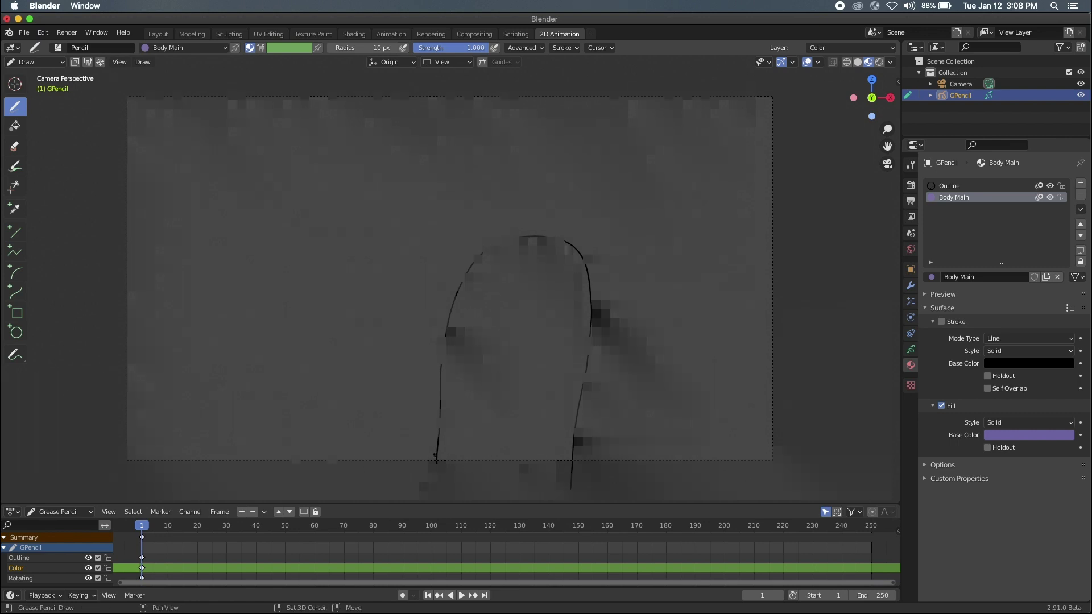
pyautogui.keyDown('shift'); pyautogui.moveTo(435, 455); pyautogui.dragTo(386, 378, button='middle'); pyautogui.keyUp('shift')
pyautogui.click(15, 127)
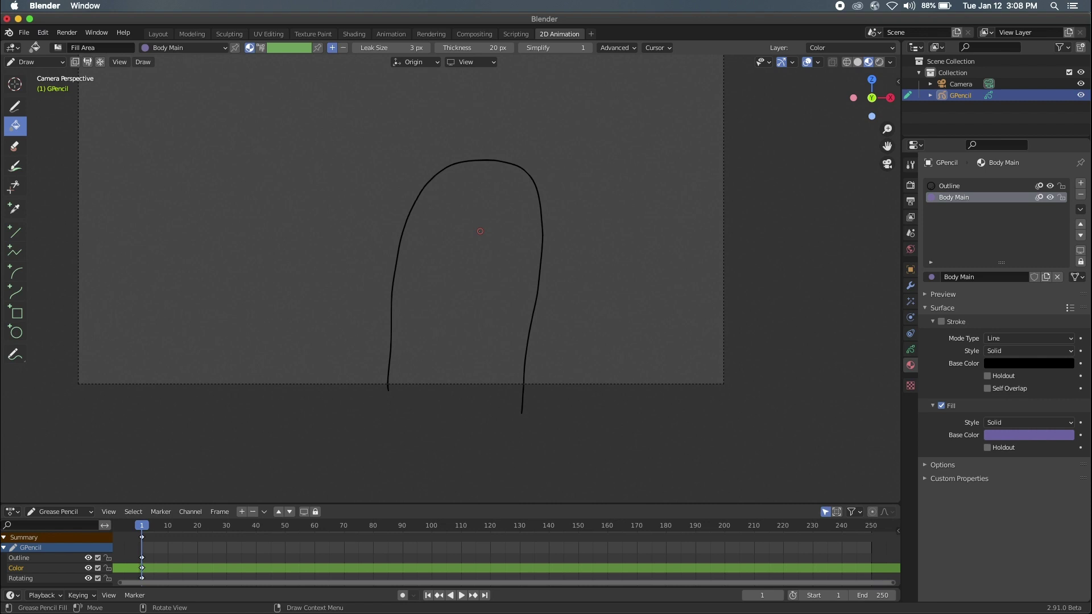
pyautogui.click(483, 231)
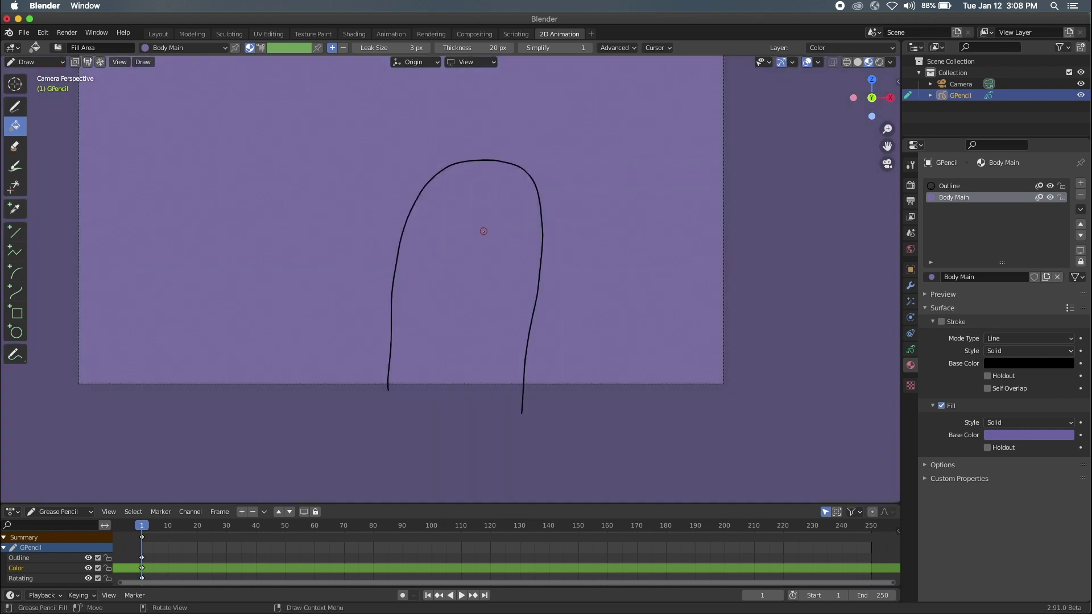
pyautogui.hotkey('ctrl', 'z')
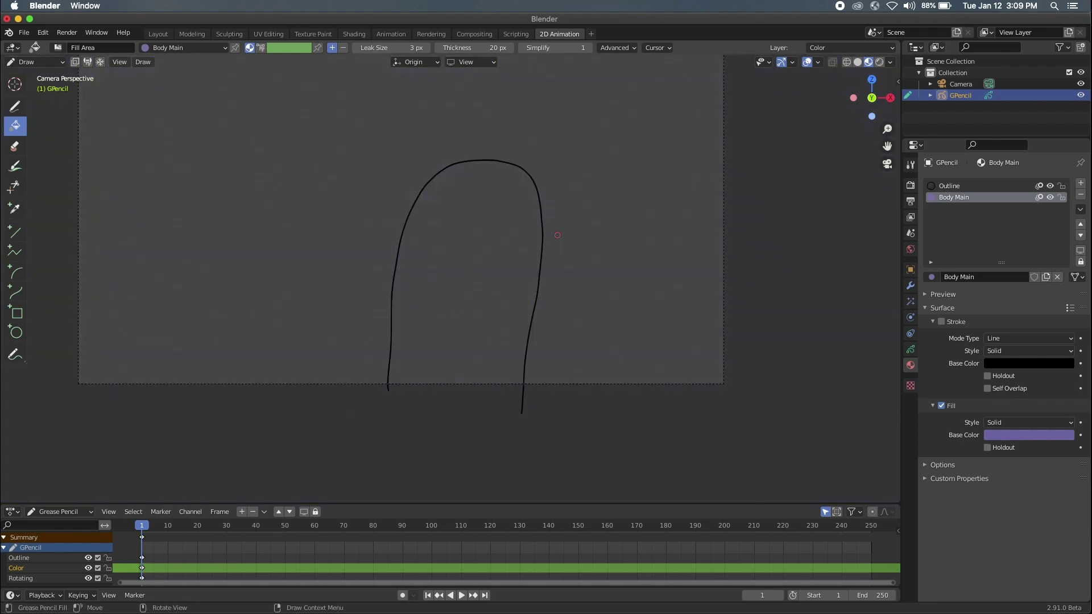
# - Paint purple along the outline's bottom, then fill the enclosed interior with Body Main
pyautogui.click(15, 106)
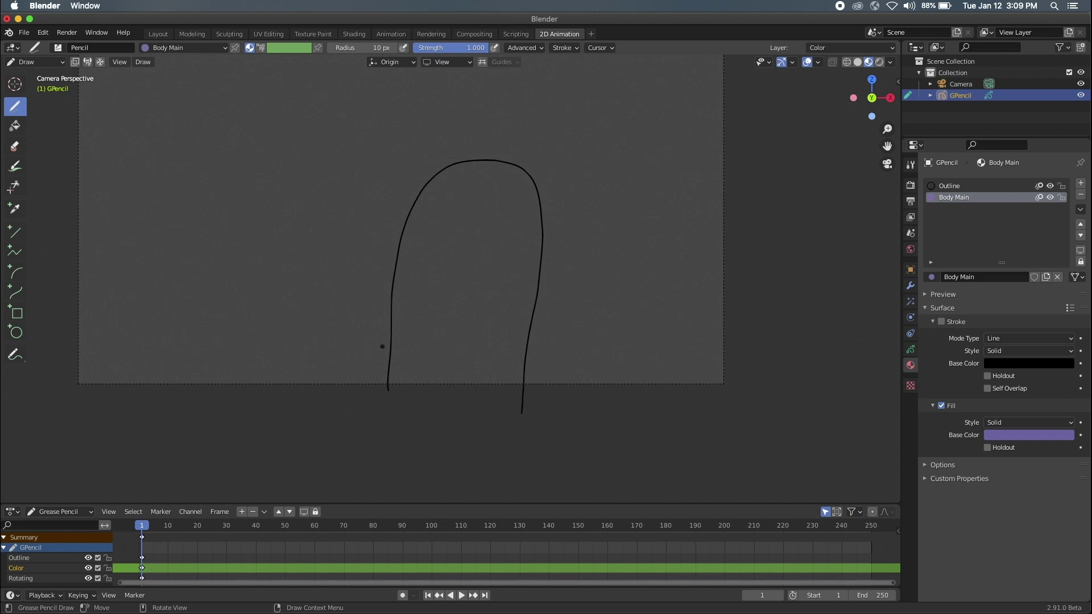
pyautogui.moveTo(401, 229)
pyautogui.mouseDown()
pyautogui.moveTo(467, 143)
pyautogui.moveTo(515, 157)
pyautogui.moveTo(536, 223)
pyautogui.moveTo(516, 403)
pyautogui.mouseUp()
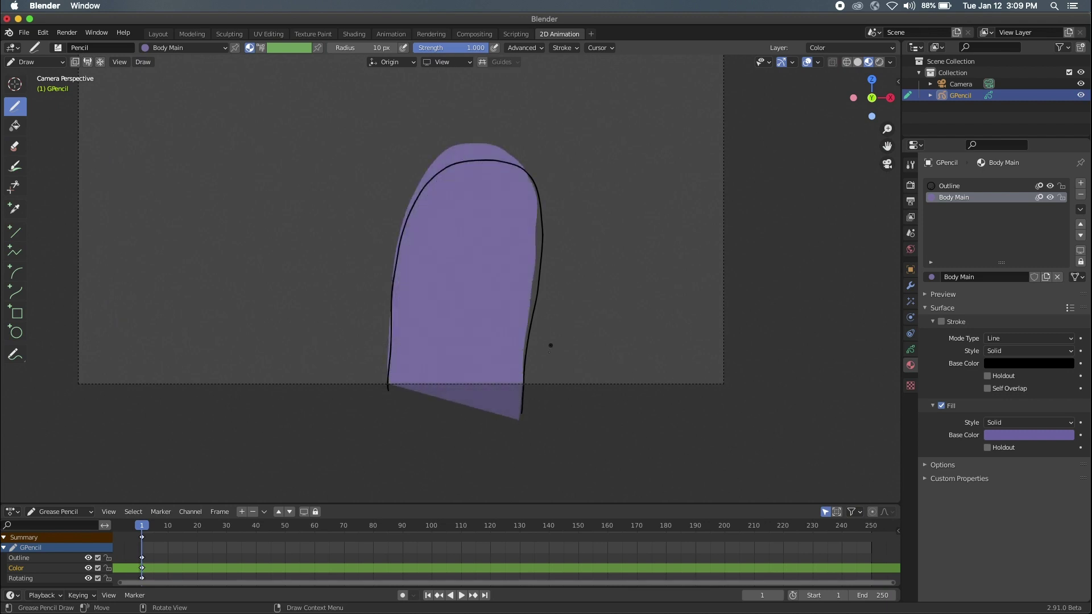
pyautogui.hotkey('ctrl', 'z')
pyautogui.moveTo(388, 385)
pyautogui.mouseDown()
pyautogui.moveTo(391, 415)
pyautogui.moveTo(476, 452)
pyautogui.moveTo(496, 446)
pyautogui.moveTo(523, 400)
pyautogui.mouseUp()
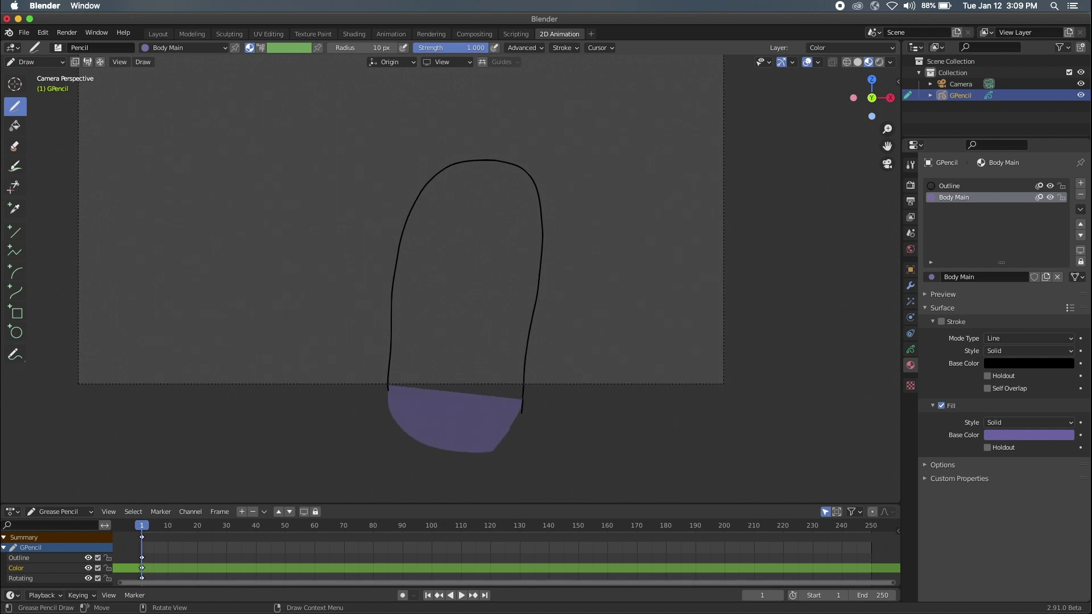
pyautogui.click(15, 126)
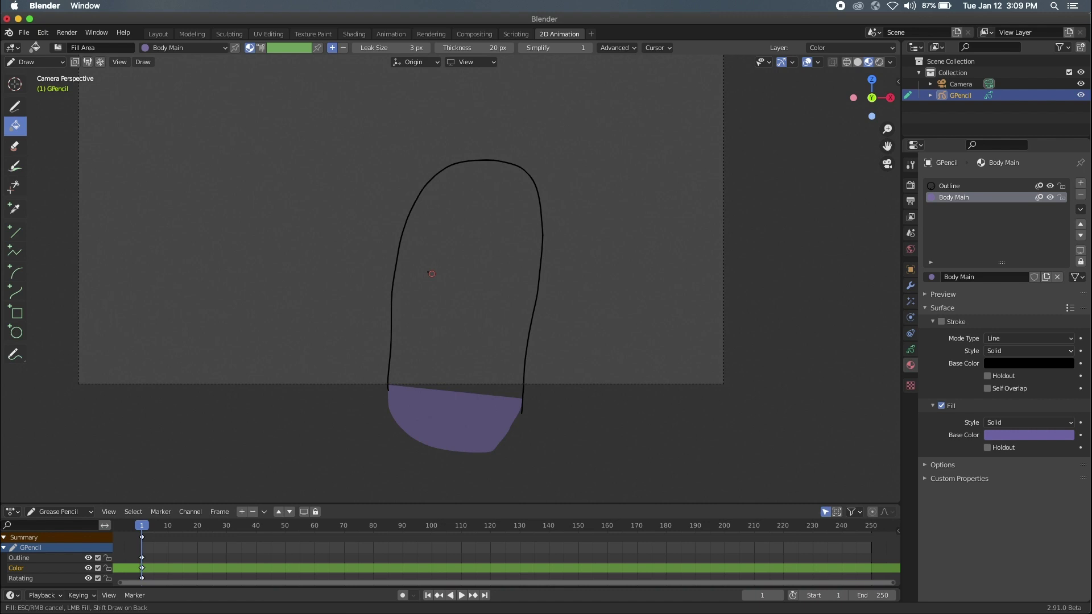
pyautogui.click(429, 273)
pyautogui.click(16, 107)
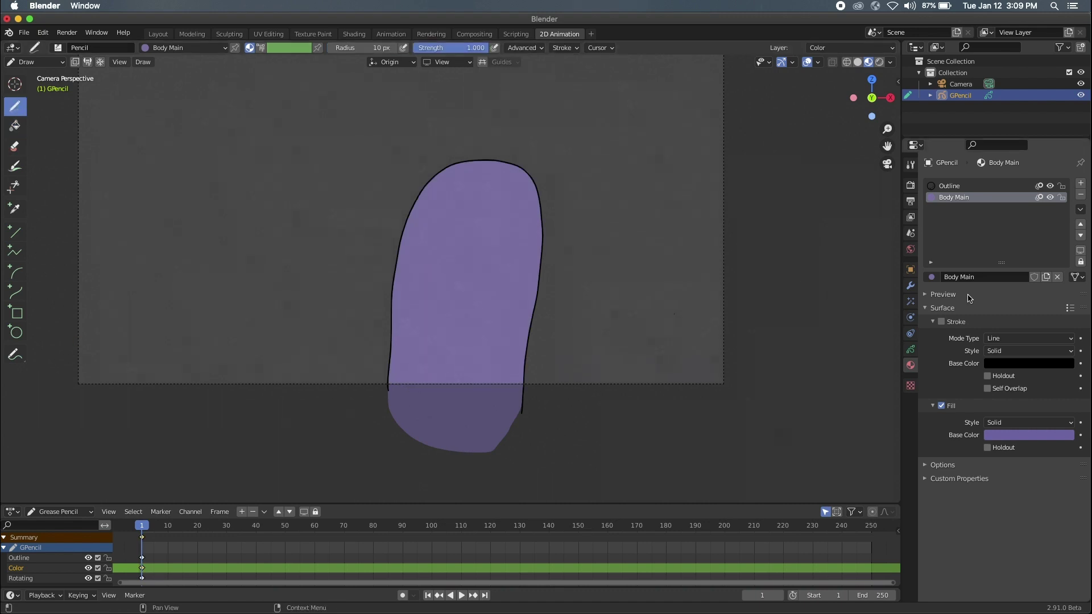
# - Make the Rotating layer active and pick the black Outline material
pyautogui.click(910, 350)
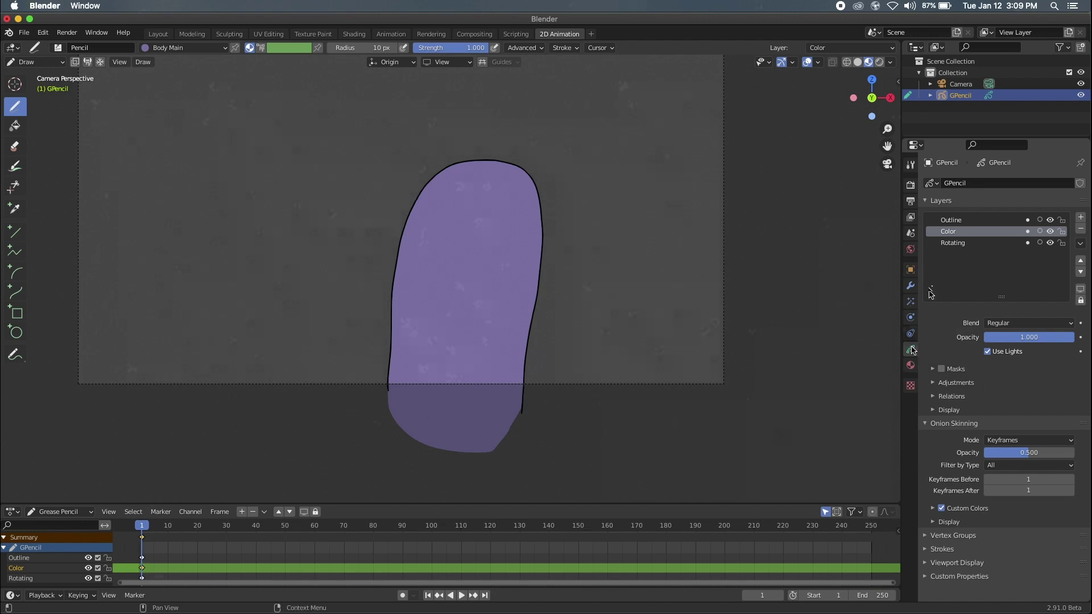
pyautogui.click(954, 244)
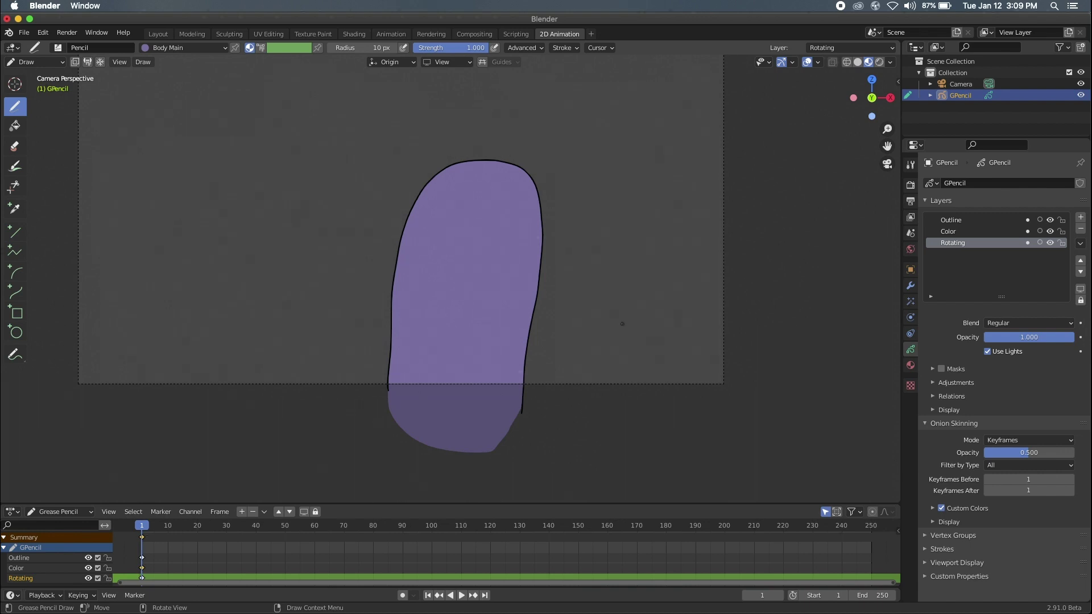
pyautogui.click(910, 365)
pyautogui.click(961, 188)
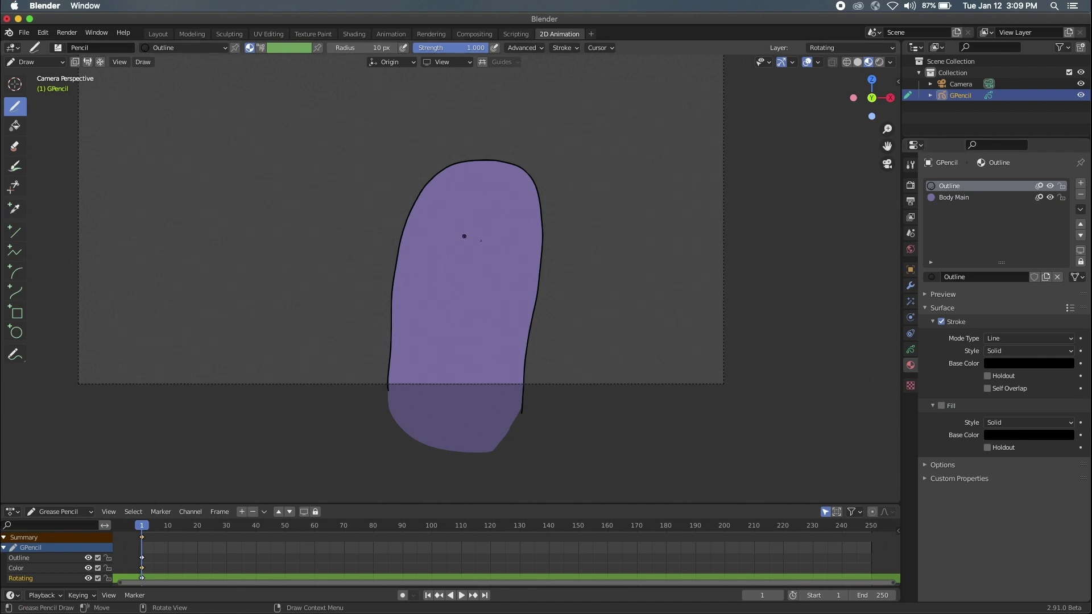
pyautogui.click(911, 349)
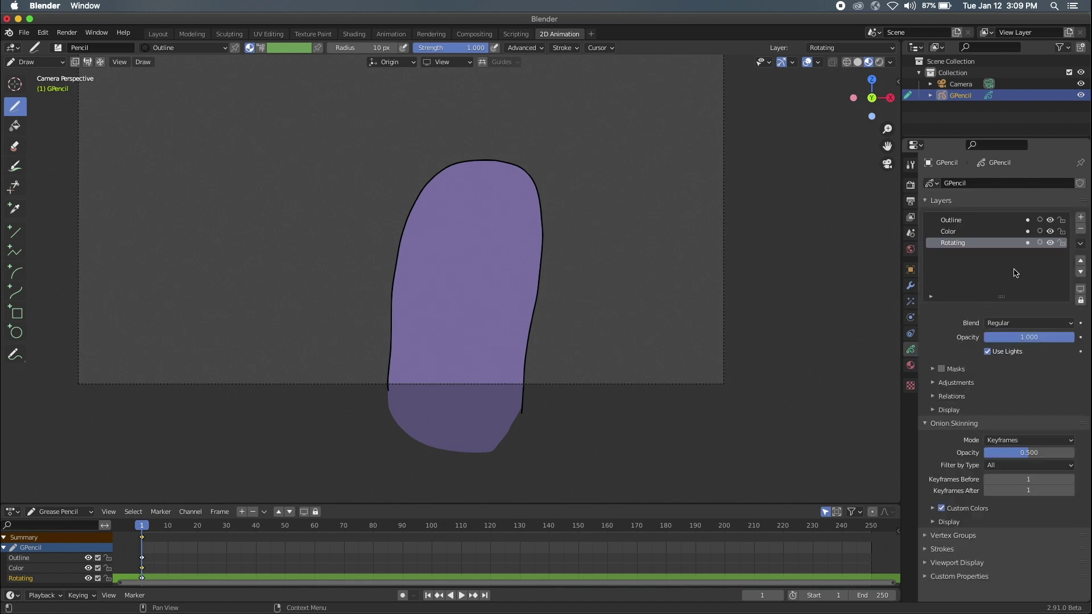
pyautogui.click(913, 366)
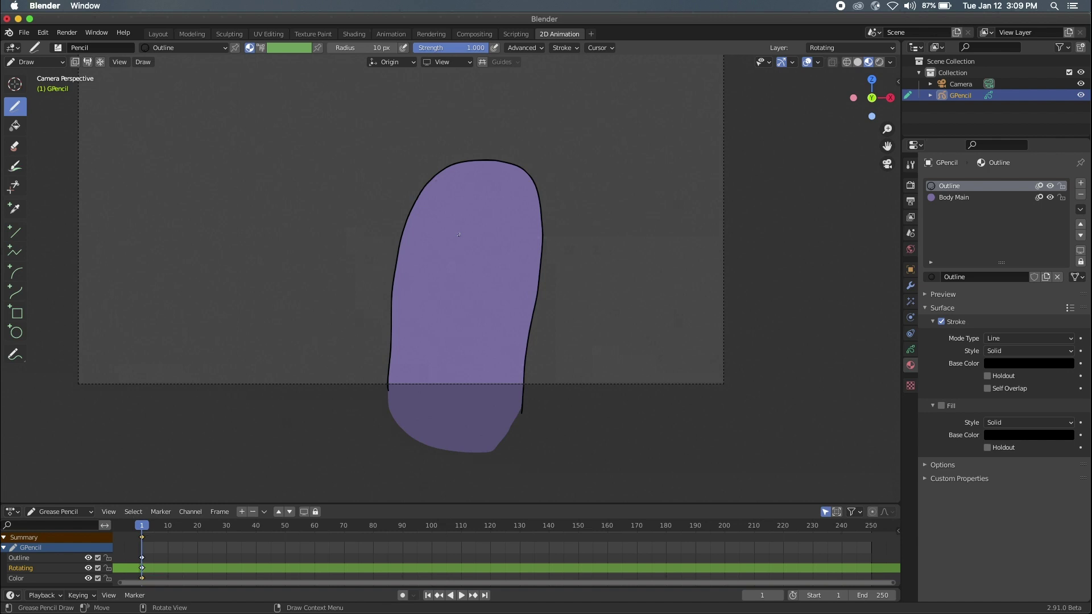
# - Draw two oval eyes and a long wavy line extending past both sides of the body
pyautogui.moveTo(461, 258); pyautogui.dragTo(472, 229)
pyautogui.moveTo(415, 226)
pyautogui.mouseDown()
pyautogui.moveTo(409, 251)
pyautogui.moveTo(424, 255)
pyautogui.moveTo(417, 227)
pyautogui.mouseUp()
pyautogui.moveTo(407, 301)
pyautogui.mouseDown()
pyautogui.moveTo(447, 333)
pyautogui.moveTo(460, 295)
pyautogui.moveTo(471, 307)
pyautogui.moveTo(476, 296)
pyautogui.moveTo(483, 334)
pyautogui.moveTo(495, 308)
pyautogui.moveTo(523, 311)
pyautogui.moveTo(533, 295)
pyautogui.moveTo(587, 306)
pyautogui.mouseUp()
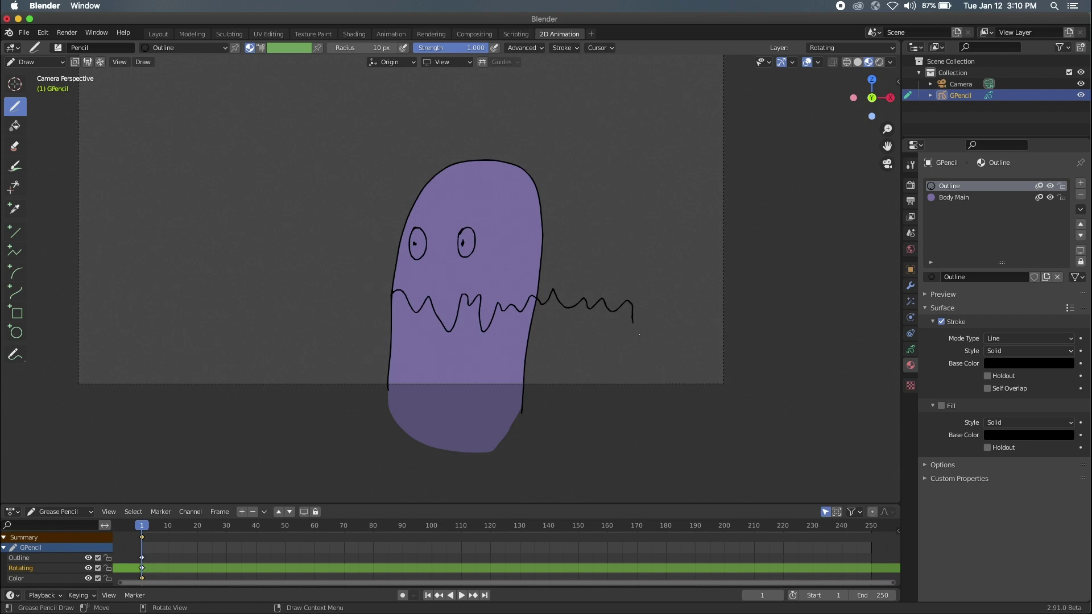
pyautogui.moveTo(639, 335); pyautogui.dragTo(657, 310)
pyautogui.moveTo(329, 291)
pyautogui.mouseDown()
pyautogui.moveTo(312, 311)
pyautogui.moveTo(295, 315)
pyautogui.moveTo(289, 278)
pyautogui.moveTo(277, 308)
pyautogui.moveTo(254, 312)
pyautogui.moveTo(259, 279)
pyautogui.moveTo(224, 298)
pyautogui.mouseUp()
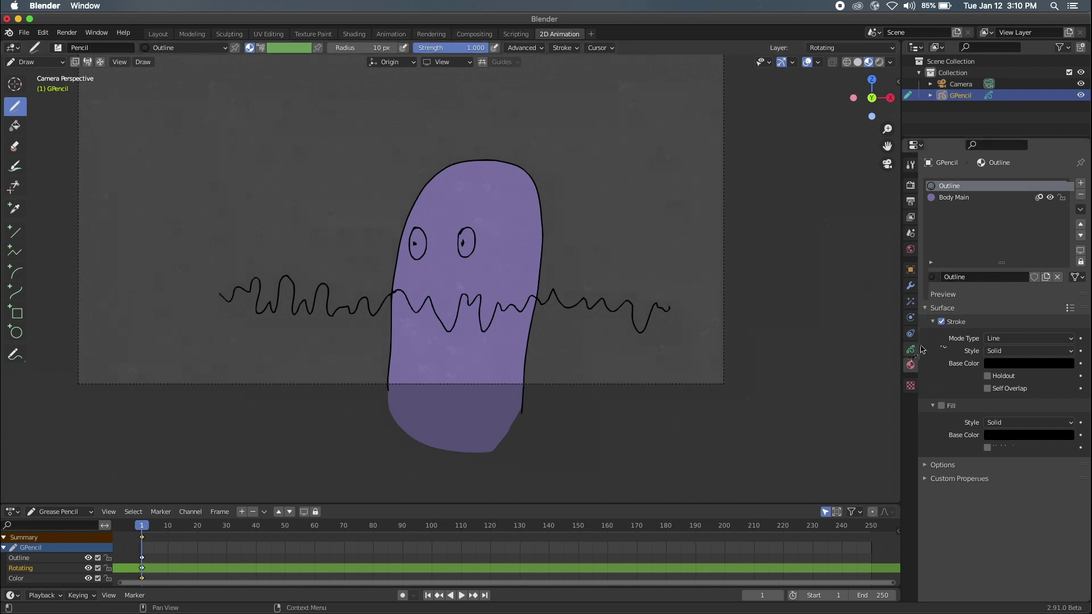
# - Add a new layer above Color named Rotating Color
pyautogui.click(912, 350)
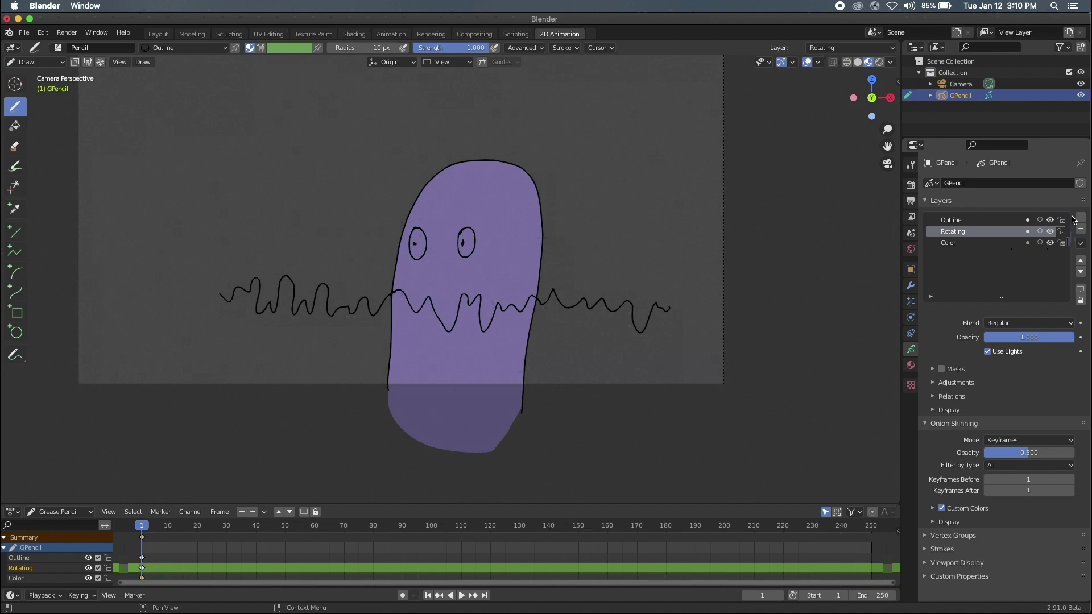
pyautogui.click(1066, 243)
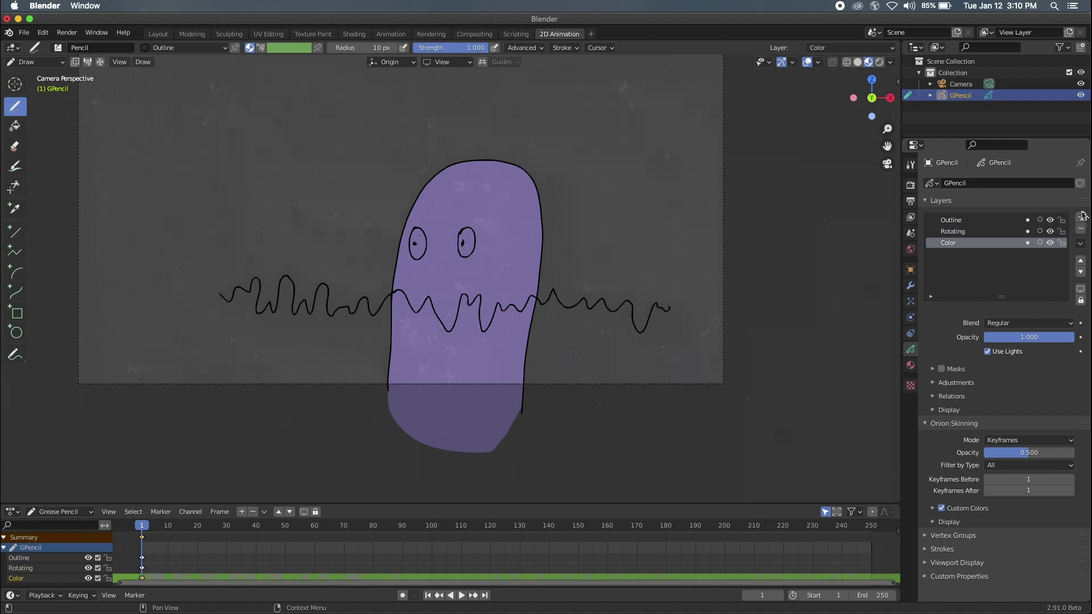
pyautogui.click(1080, 217)
pyautogui.click(967, 243)
pyautogui.doubleClick(967, 243)
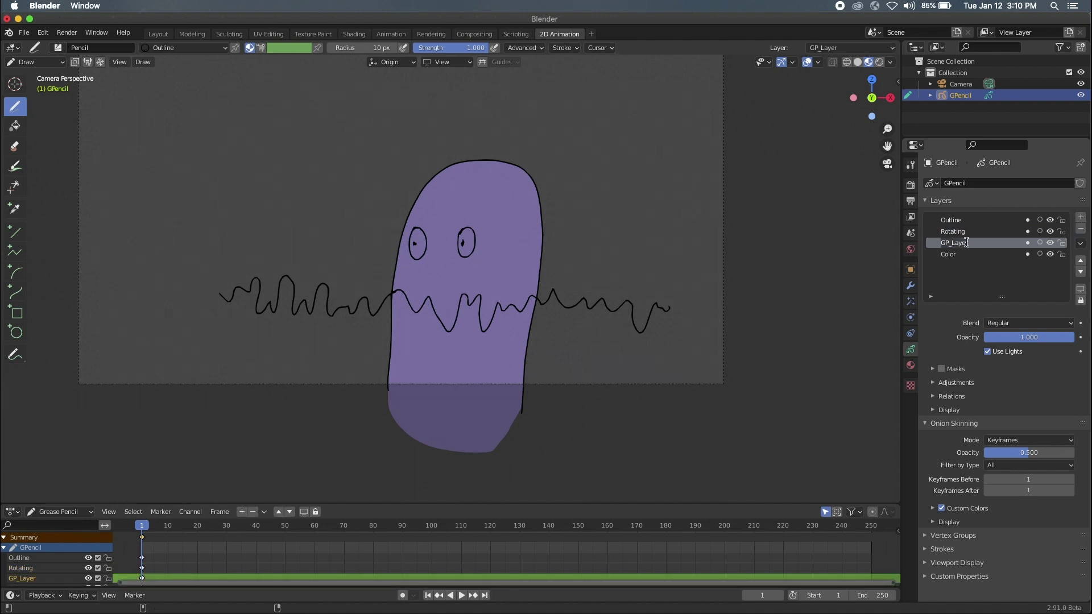
pyautogui.write('Rotating Color')
pyautogui.press('Return')
# - With Body Main selected, draw a purple edge along the top of the wavy line
pyautogui.click(910, 365)
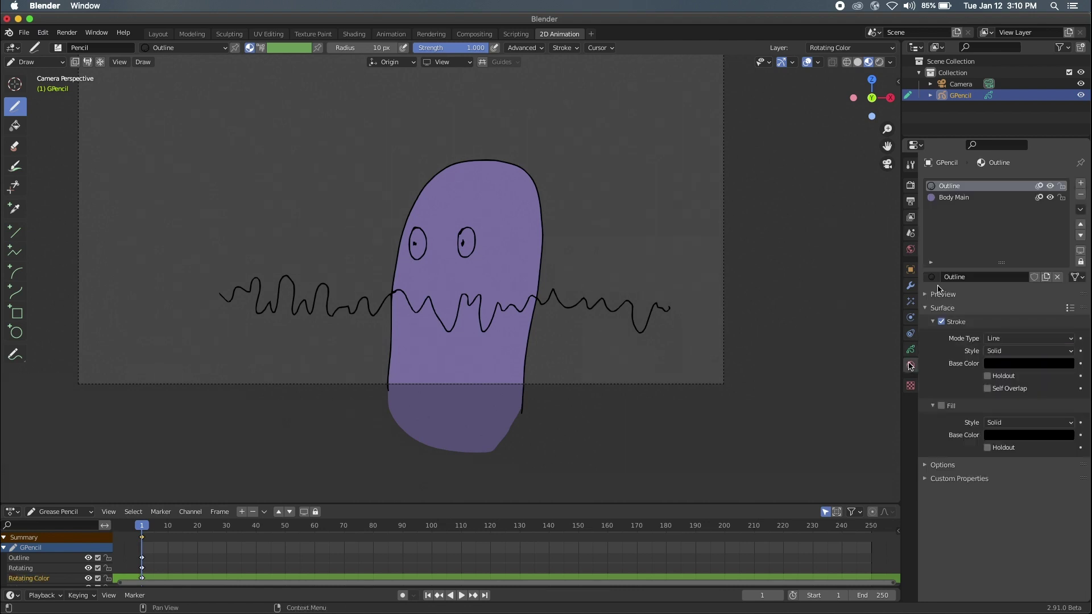
pyautogui.click(953, 198)
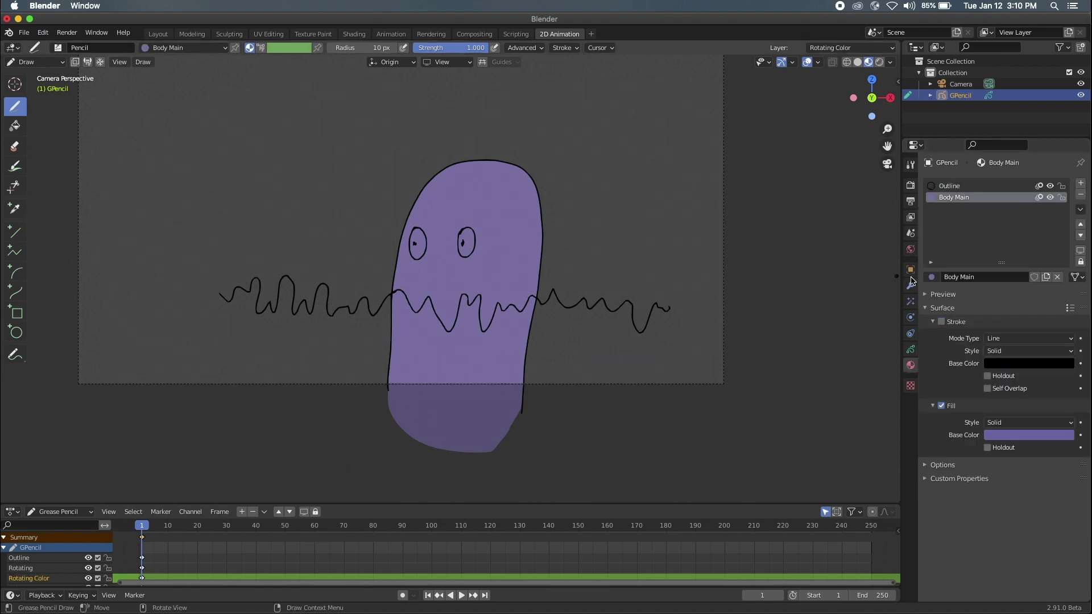
pyautogui.click(910, 350)
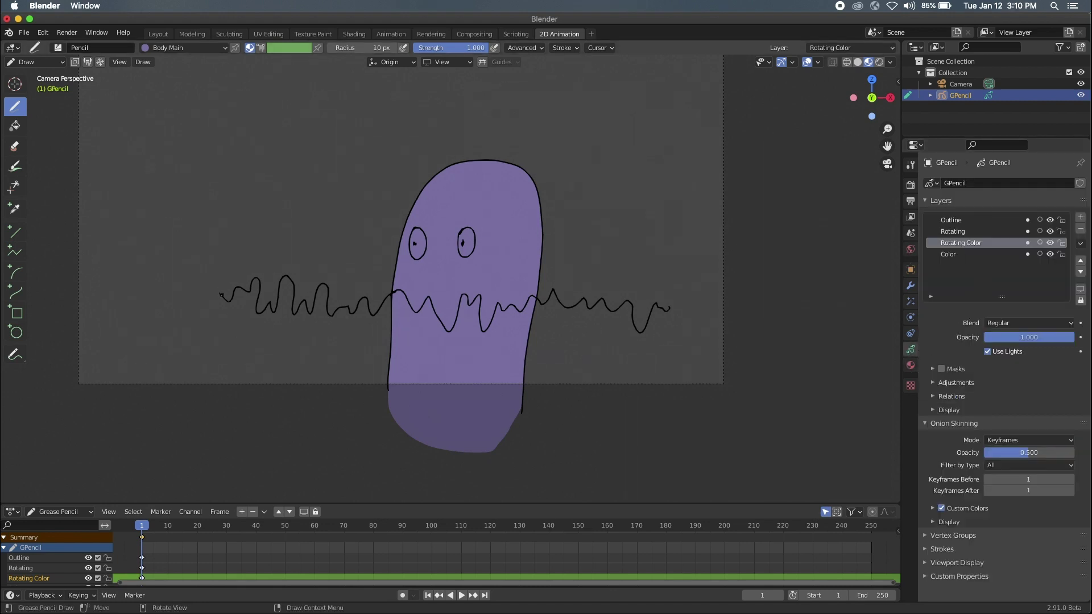
pyautogui.moveTo(215, 279)
pyautogui.mouseDown()
pyautogui.moveTo(221, 257)
pyautogui.moveTo(374, 259)
pyautogui.moveTo(638, 278)
pyautogui.moveTo(667, 282)
pyautogui.moveTo(669, 296)
pyautogui.moveTo(667, 310)
pyautogui.moveTo(651, 289)
pyautogui.moveTo(610, 284)
pyautogui.moveTo(224, 272)
pyautogui.mouseUp()
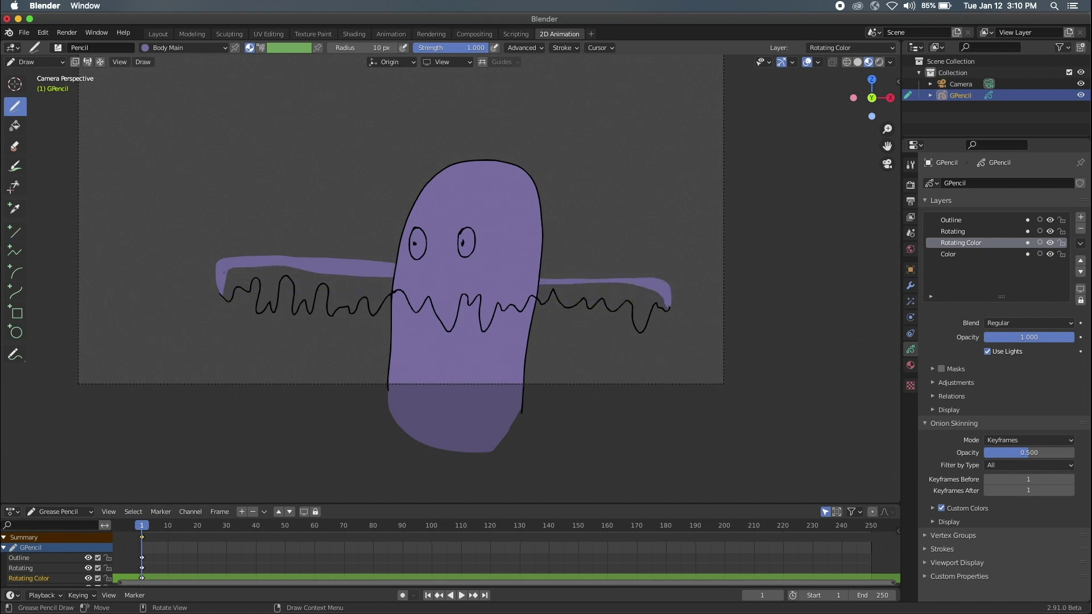
# - Hide the Outline and Color layers and fill the band between the purple edge and wavy line
pyautogui.click(15, 125)
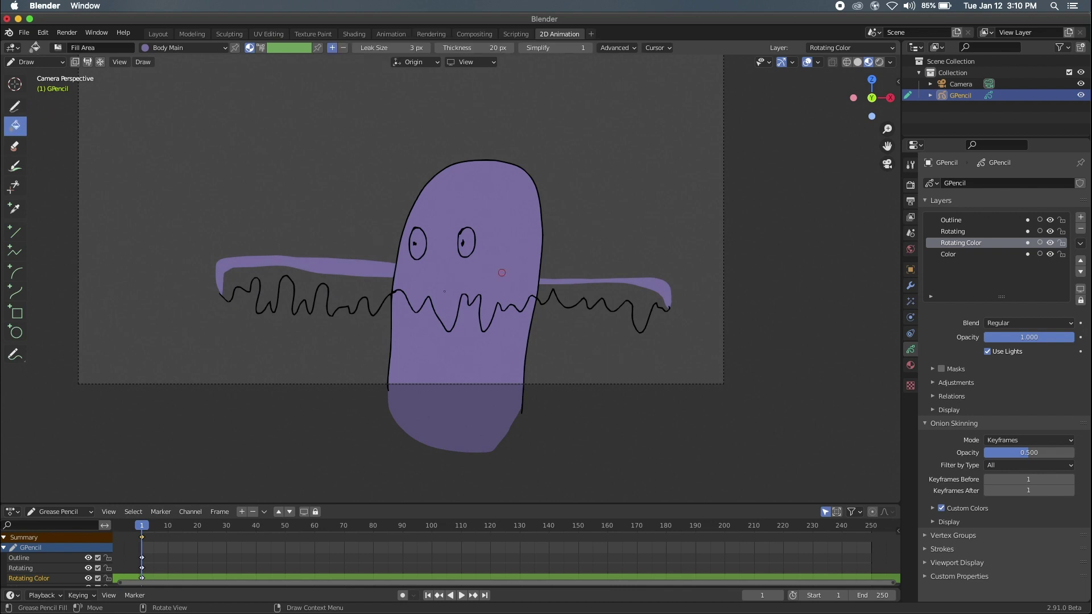
pyautogui.click(1049, 219)
pyautogui.click(1049, 231)
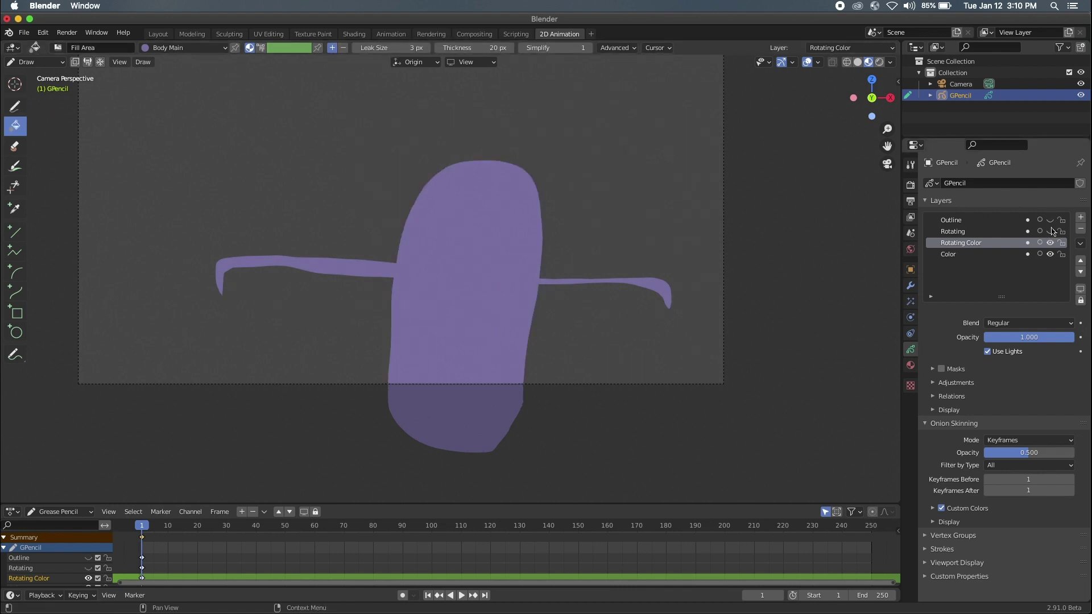
pyautogui.click(1050, 231)
pyautogui.click(1049, 220)
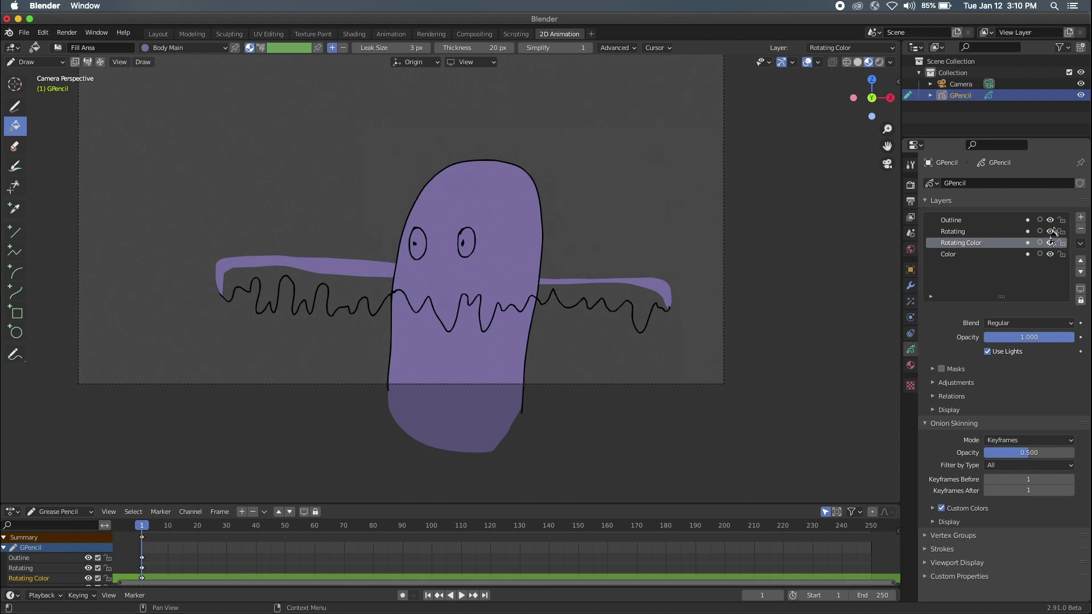
pyautogui.click(1049, 219)
pyautogui.click(1050, 254)
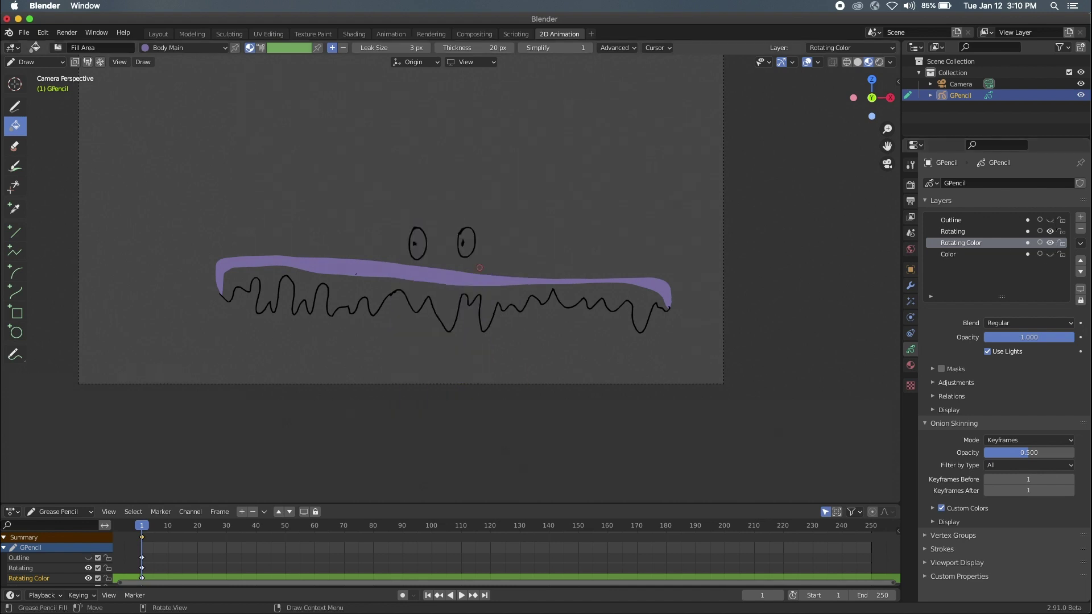
pyautogui.click(343, 280)
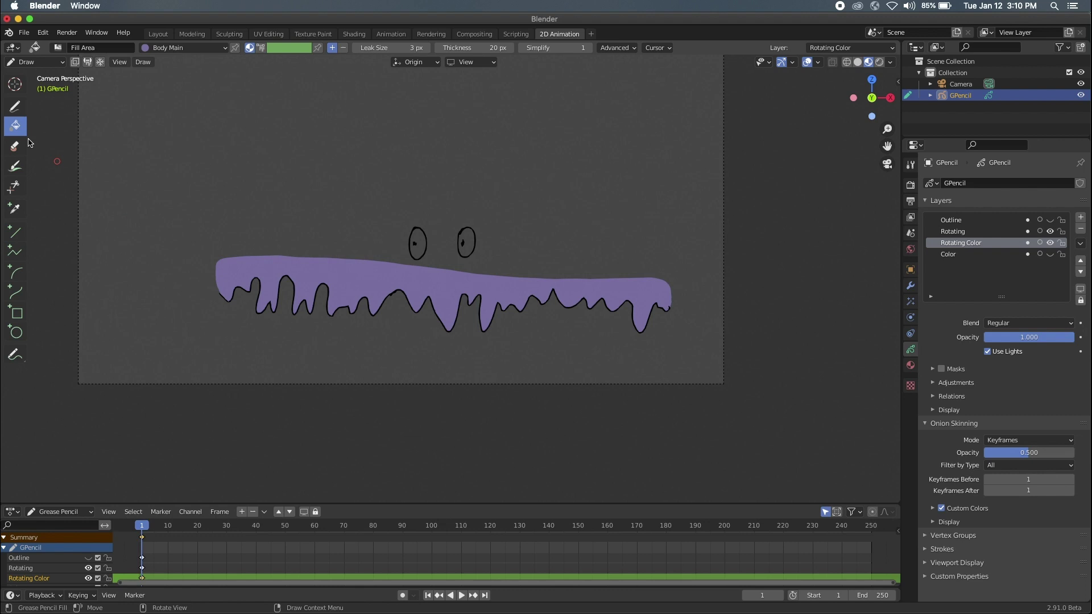
pyautogui.click(15, 105)
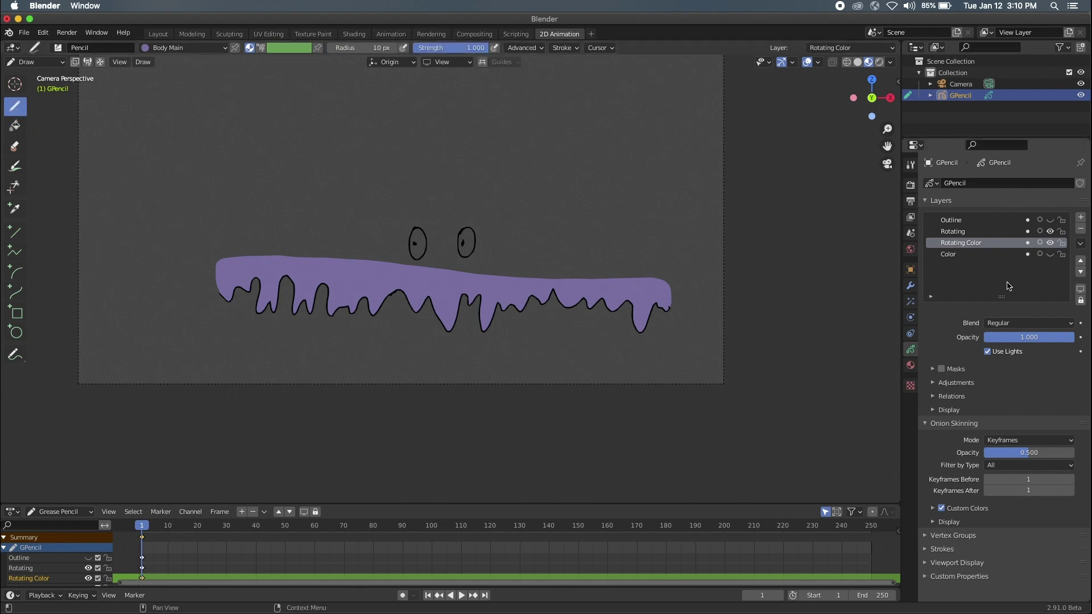
# - Unhide the Outline and Color layers and select the Rotating Color layer
pyautogui.click(1049, 220)
pyautogui.click(1050, 254)
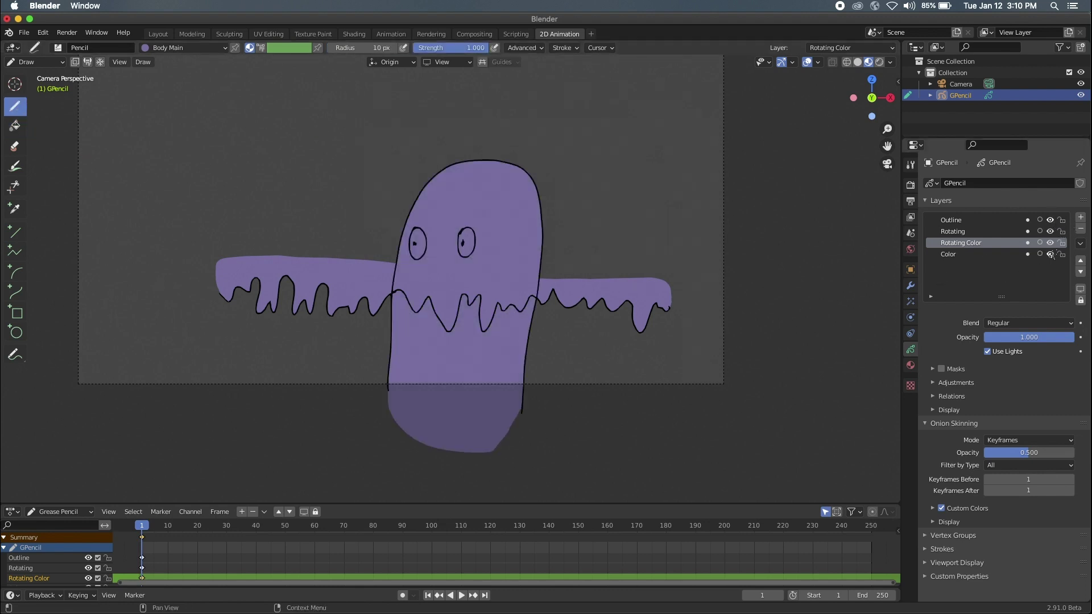
pyautogui.click(961, 234)
pyautogui.click(964, 244)
# - Enable masking on Rotating Color and add the Color layer as its mask
pyautogui.click(941, 370)
pyautogui.click(932, 369)
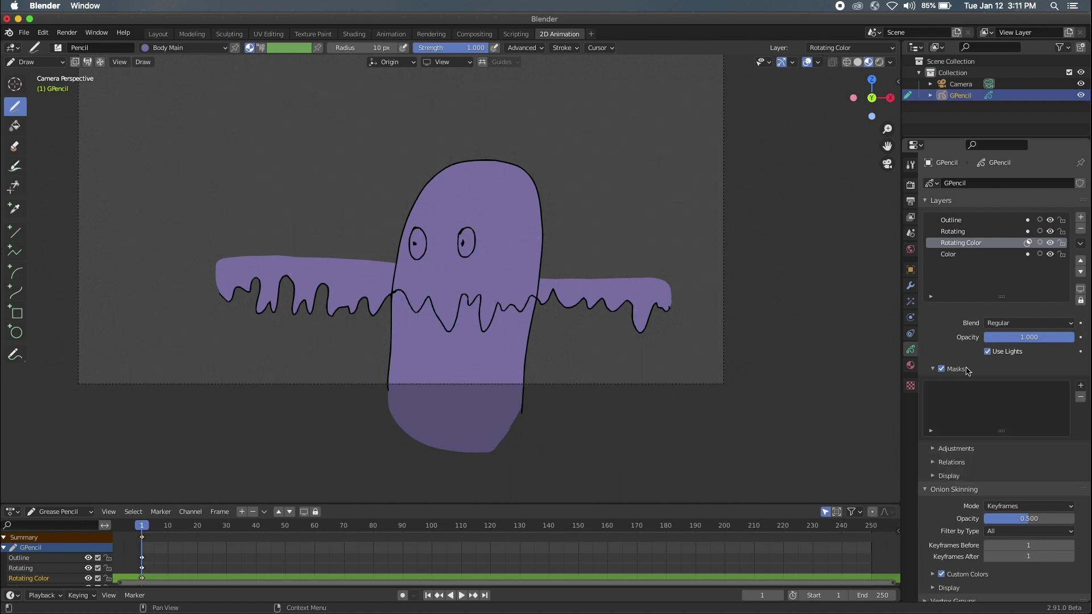
pyautogui.click(1080, 385)
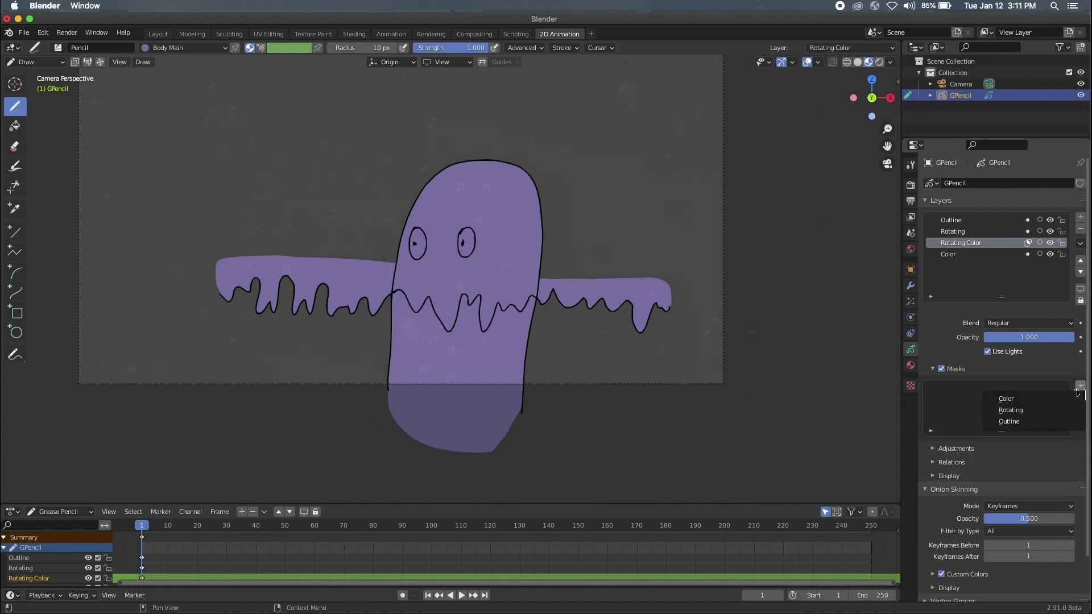
pyautogui.click(1051, 399)
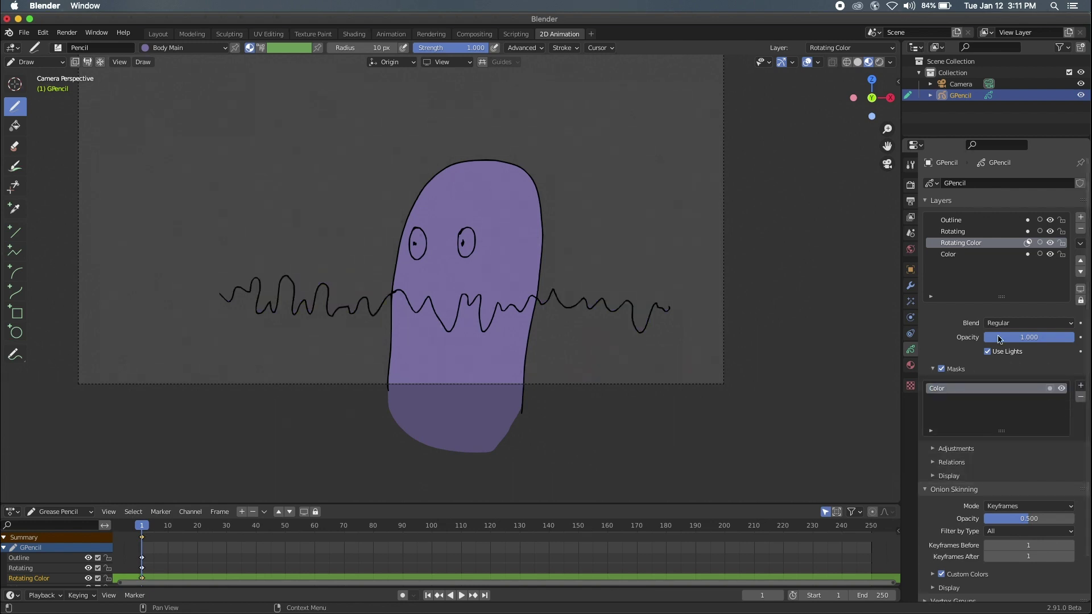
# - Enable masking on the Rotating layer and choose Color as its mask
pyautogui.click(960, 232)
pyautogui.click(942, 368)
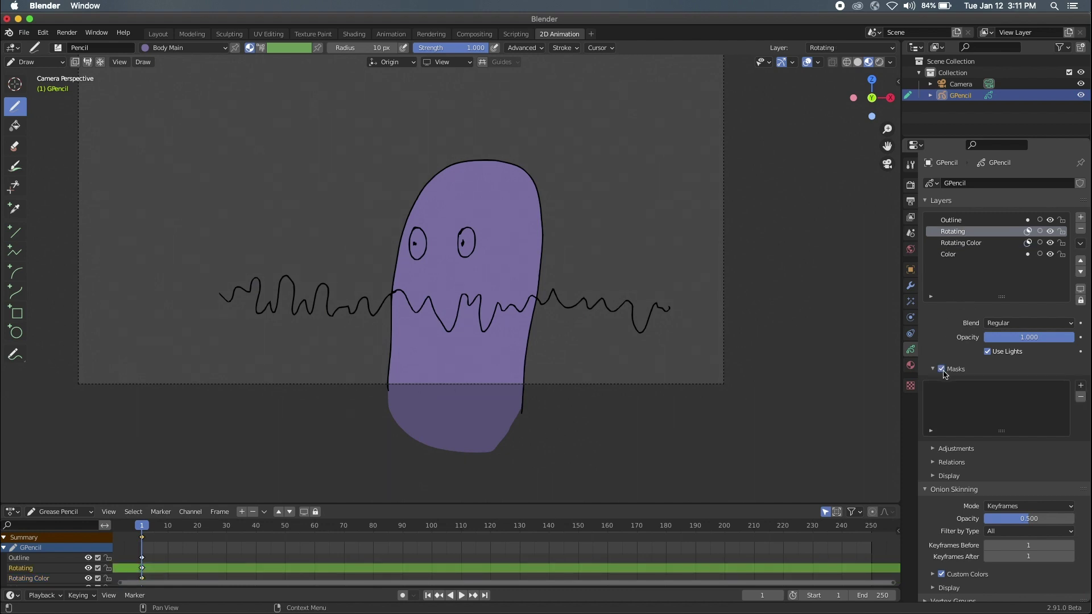
pyautogui.click(1080, 386)
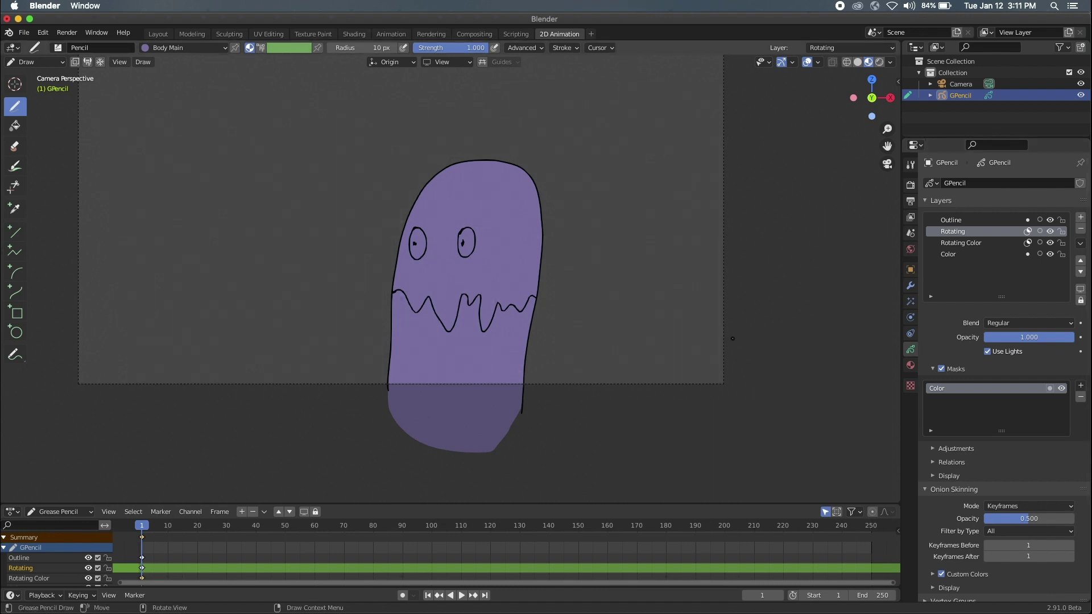
pyautogui.keyDown('shift'); pyautogui.scroll(5, 447, 287); pyautogui.keyUp('shift')
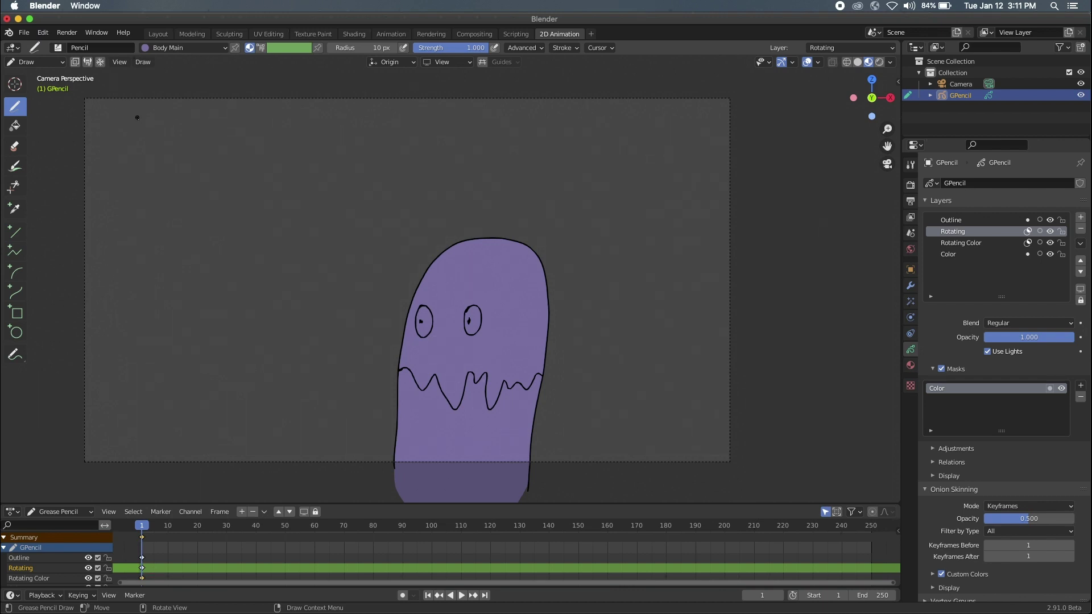
# - Switch to Edit mode to work on the stroke points
pyautogui.press('Tab')
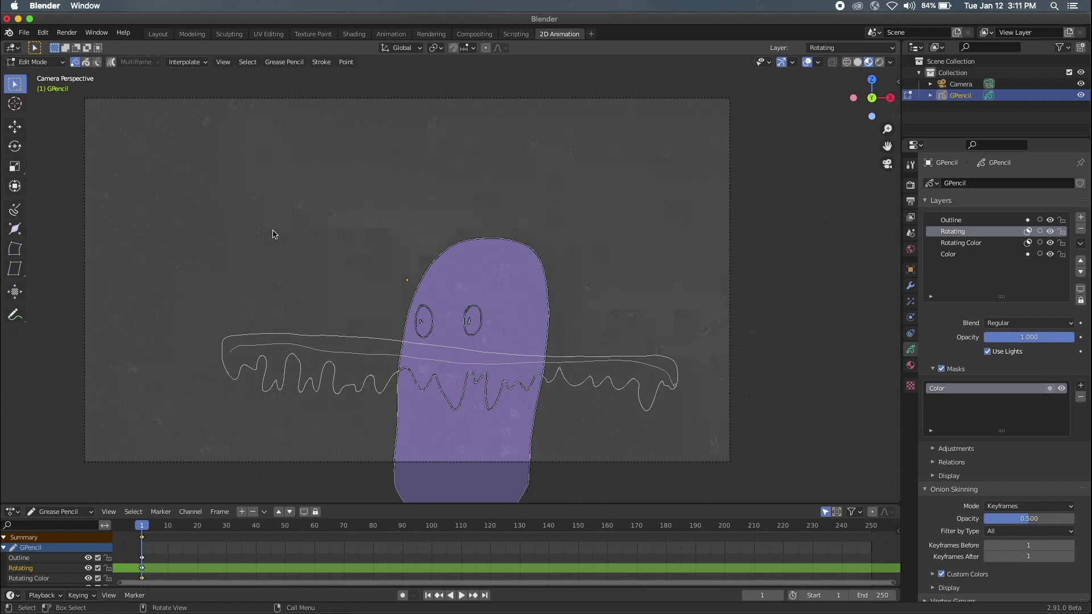
pyautogui.click(38, 62)
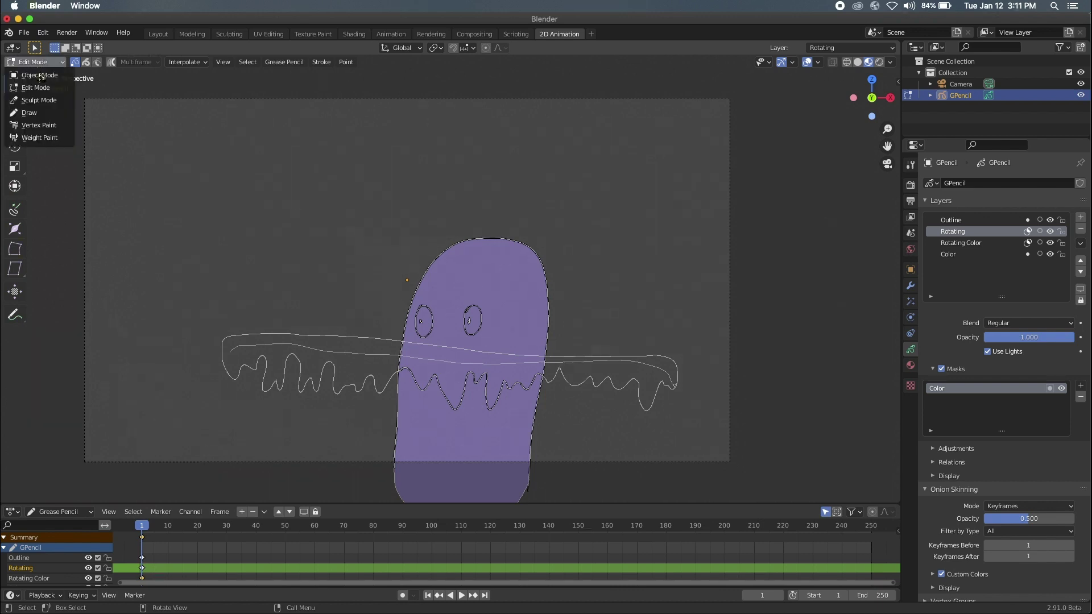
pyautogui.click(43, 89)
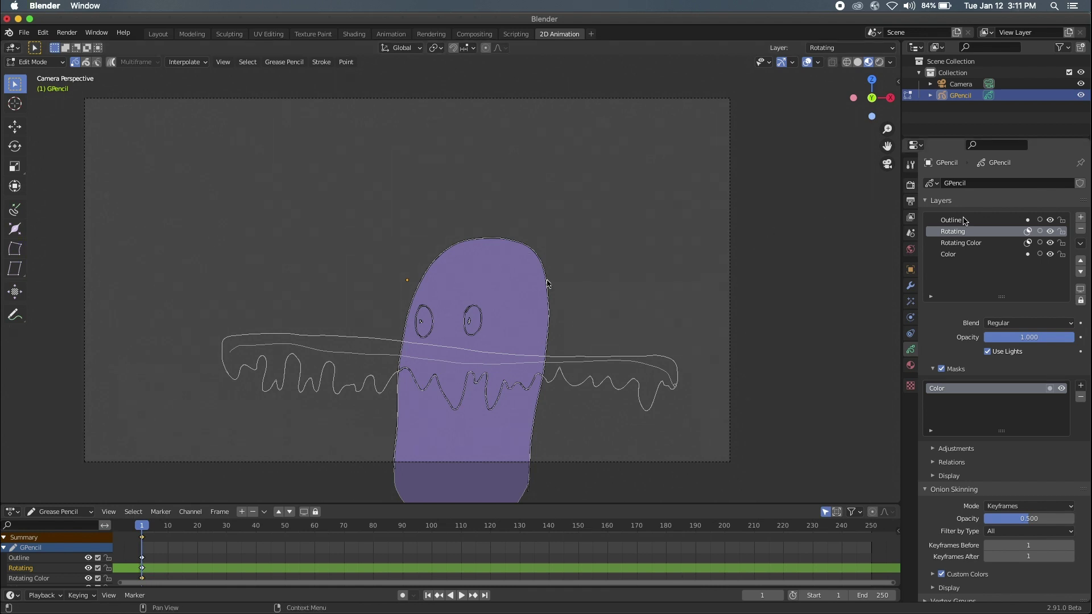
# - Lock the Outline and Color layers and make Rotating Color the active layer
pyautogui.click(1061, 220)
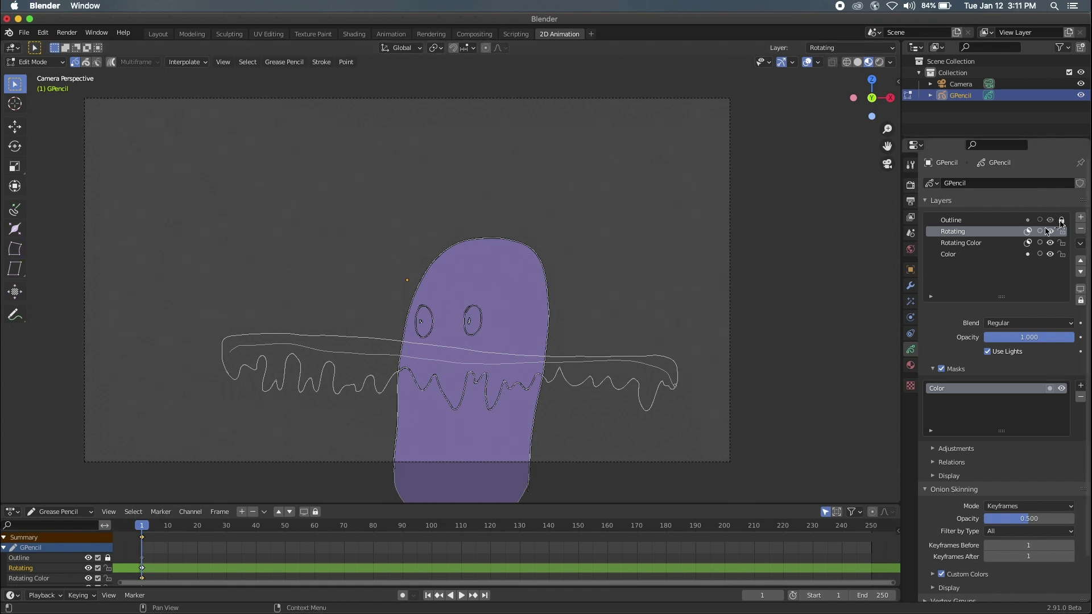
pyautogui.click(1062, 254)
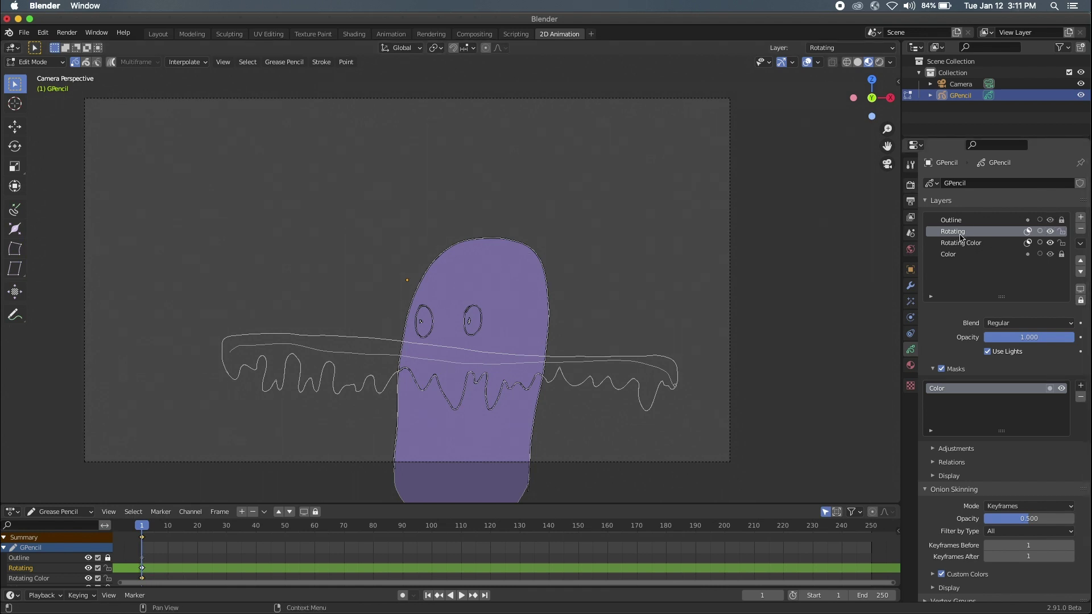
pyautogui.click(961, 242)
pyautogui.click(961, 231)
pyautogui.click(961, 243)
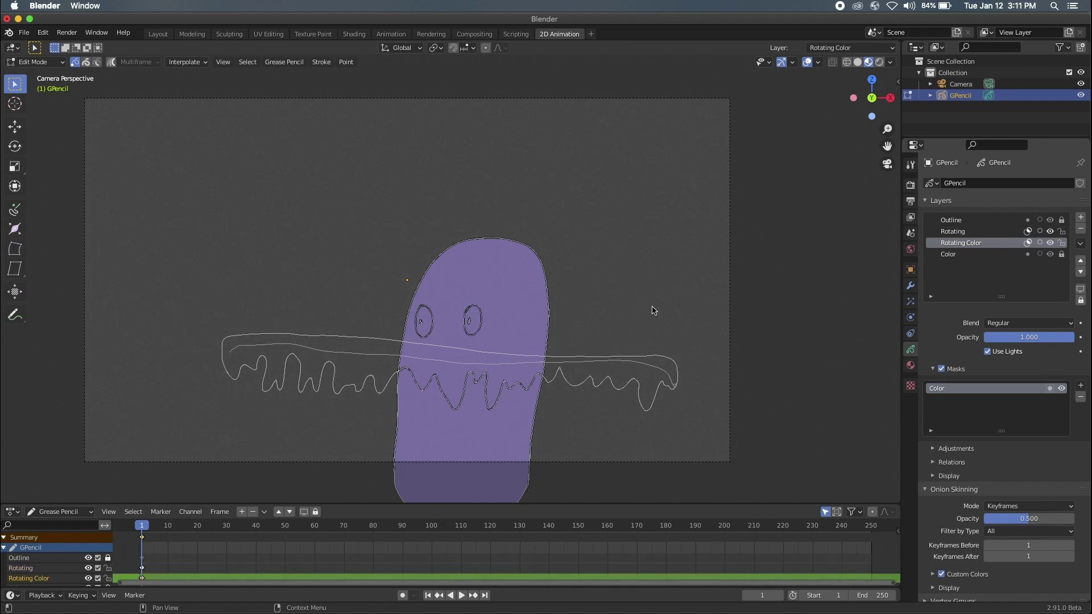
pyautogui.keyDown('shift'); pyautogui.scroll(-5, 653, 310); pyautogui.keyUp('shift')
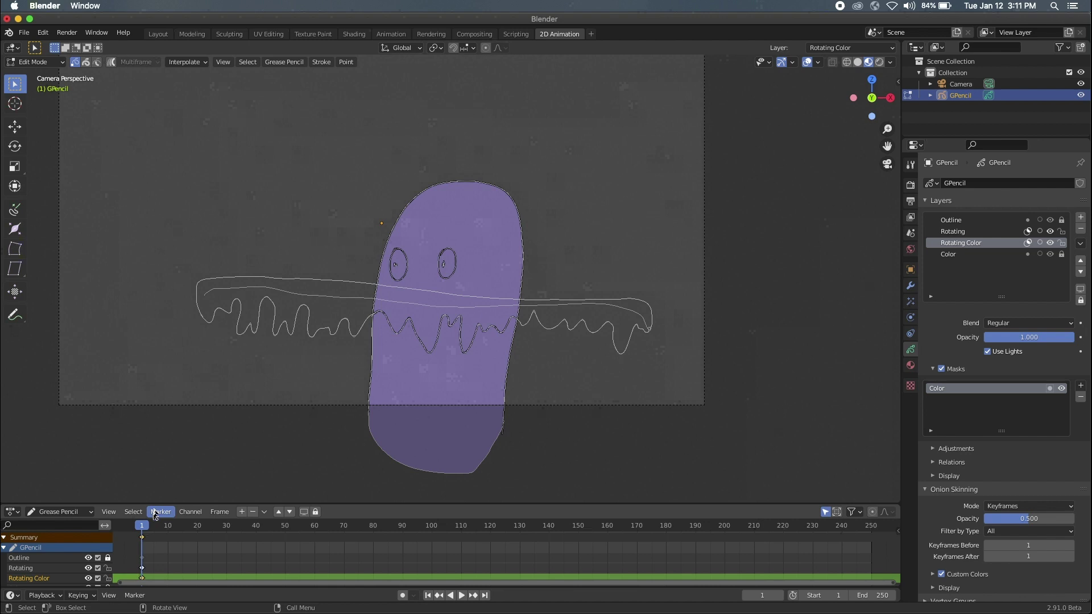
pyautogui.click(910, 201)
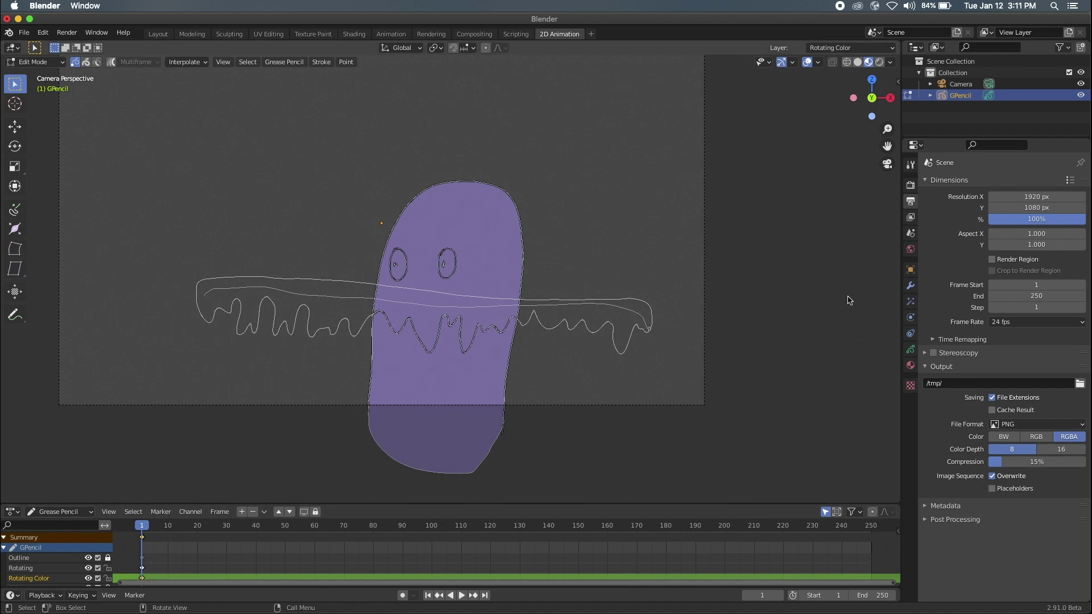
pyautogui.click(910, 349)
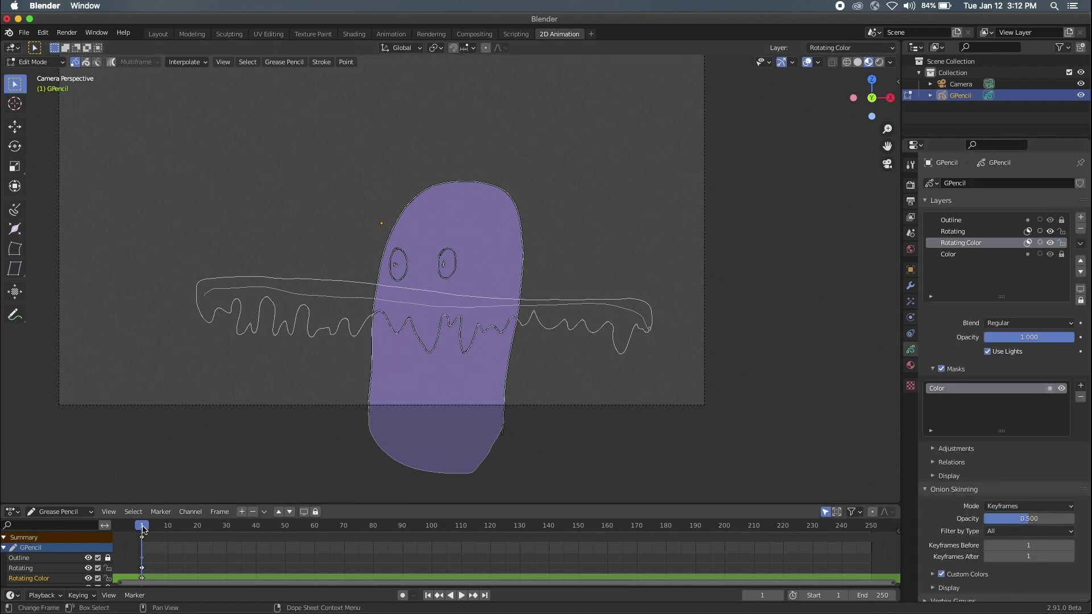
# - At frame 60, box-select the eye and mouth strokes and shift them right along X
pyautogui.moveTo(142, 529); pyautogui.dragTo(316, 535)
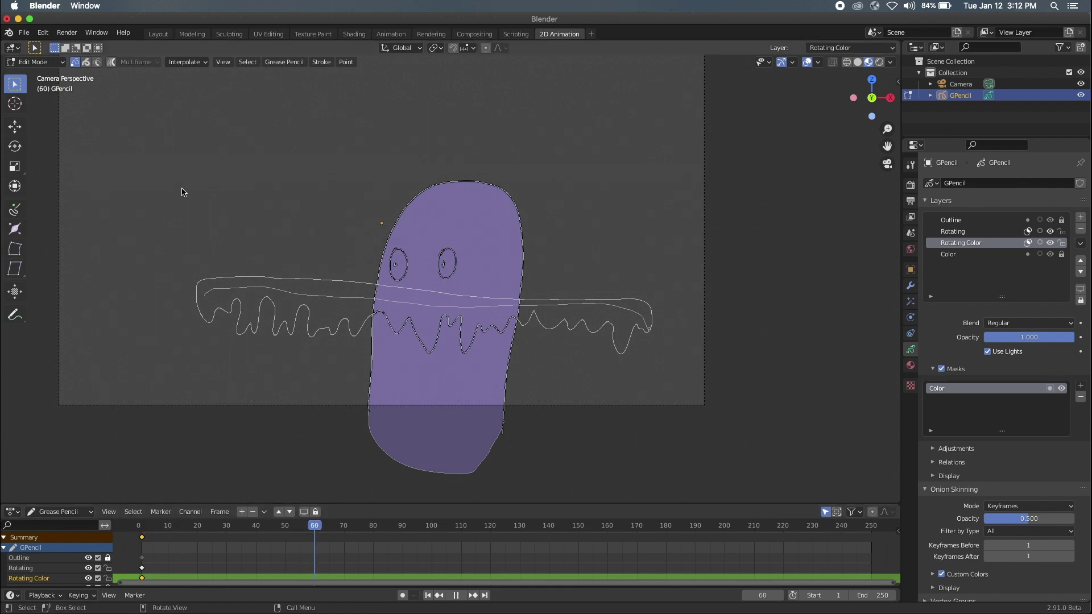
pyautogui.moveTo(136, 133)
pyautogui.mouseDown()
pyautogui.moveTo(429, 239)
pyautogui.moveTo(643, 377)
pyautogui.moveTo(677, 419)
pyautogui.mouseUp()
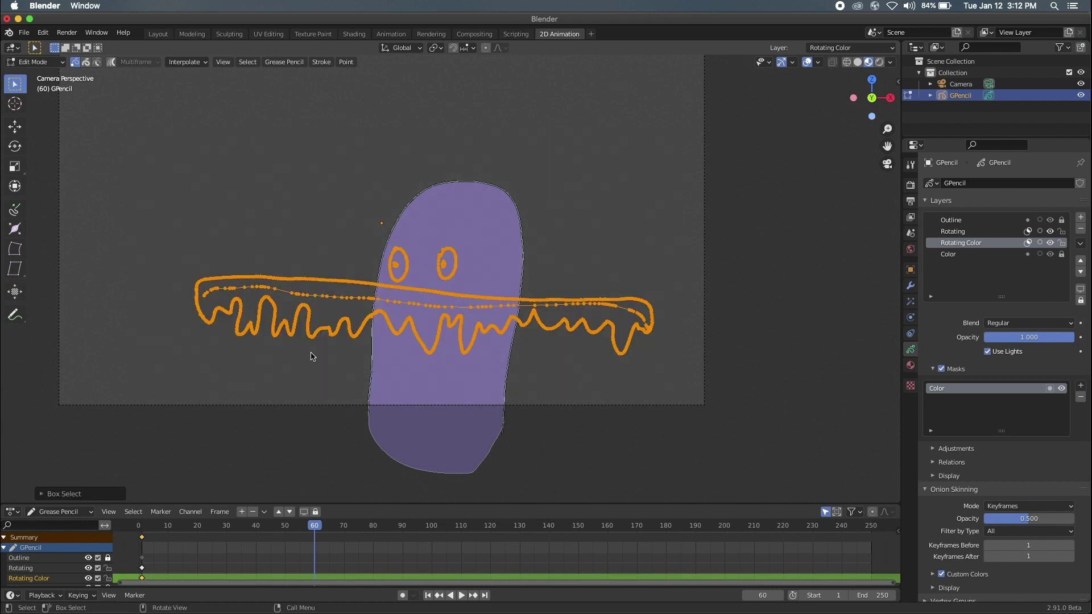
pyautogui.press('g')
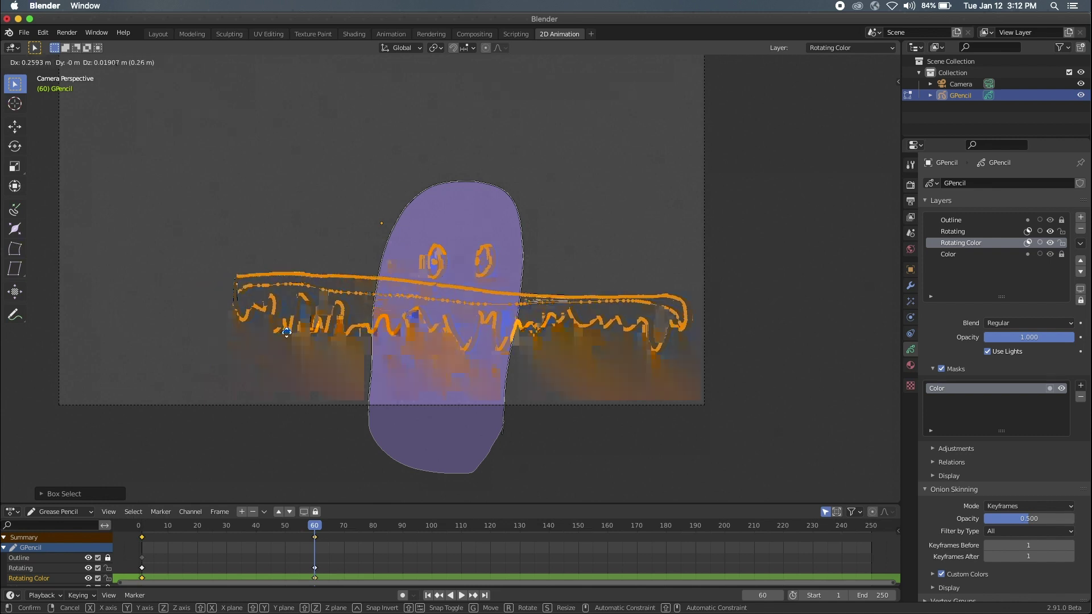
pyautogui.press('x')
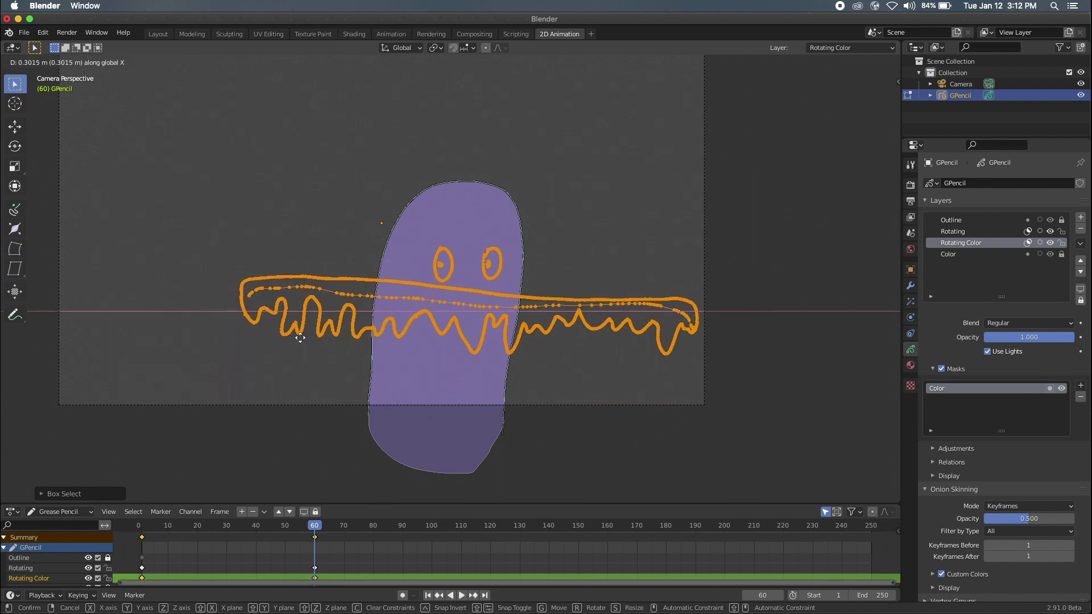
pyautogui.click(301, 338)
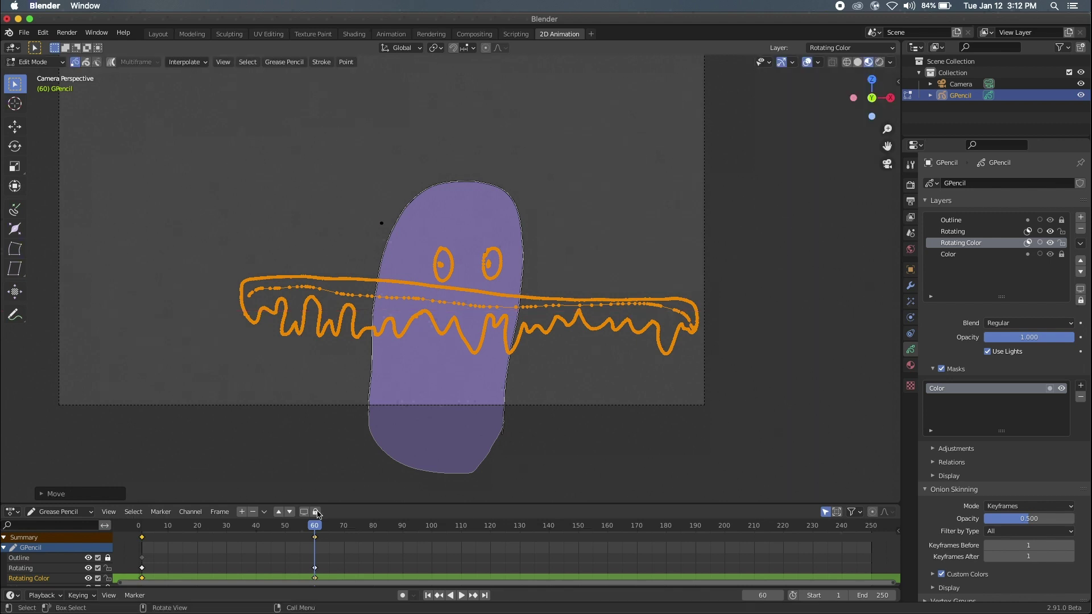
# - At frame 101, start moving the strokes along the X axis
pyautogui.moveTo(317, 529); pyautogui.dragTo(434, 529)
pyautogui.press('g')
pyautogui.press('x')
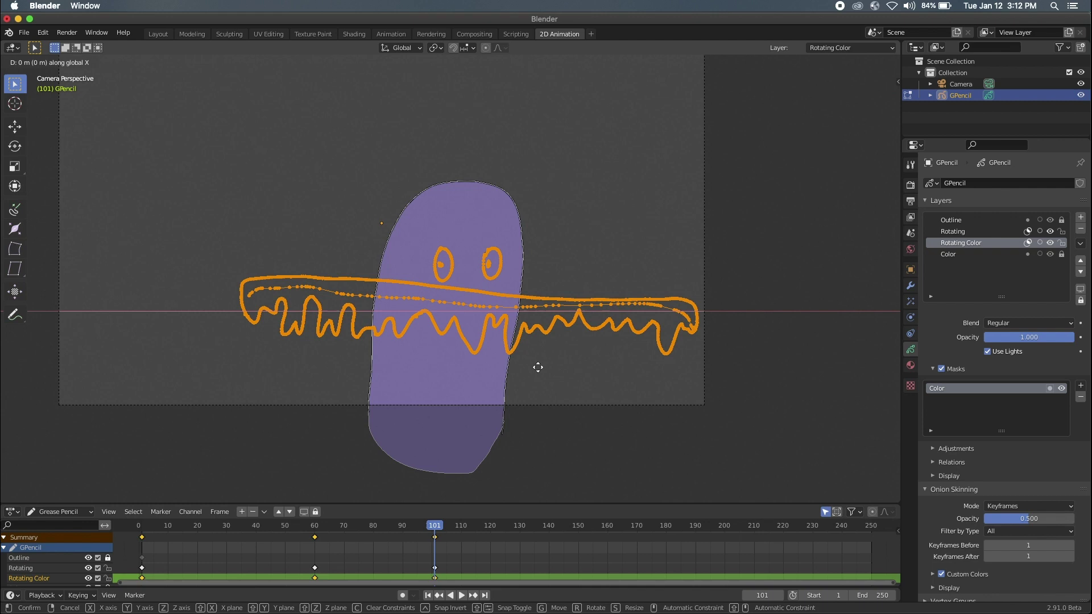
# - Confirm the strokes shifted left at frame 101, then go to frame 26
pyautogui.click(447, 373)
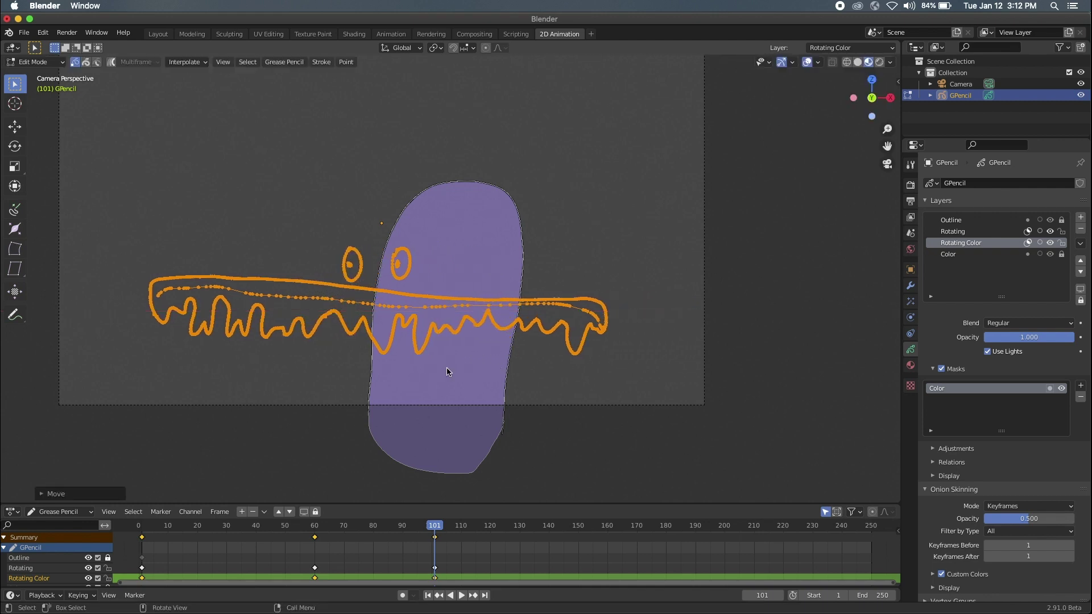
pyautogui.click(217, 525)
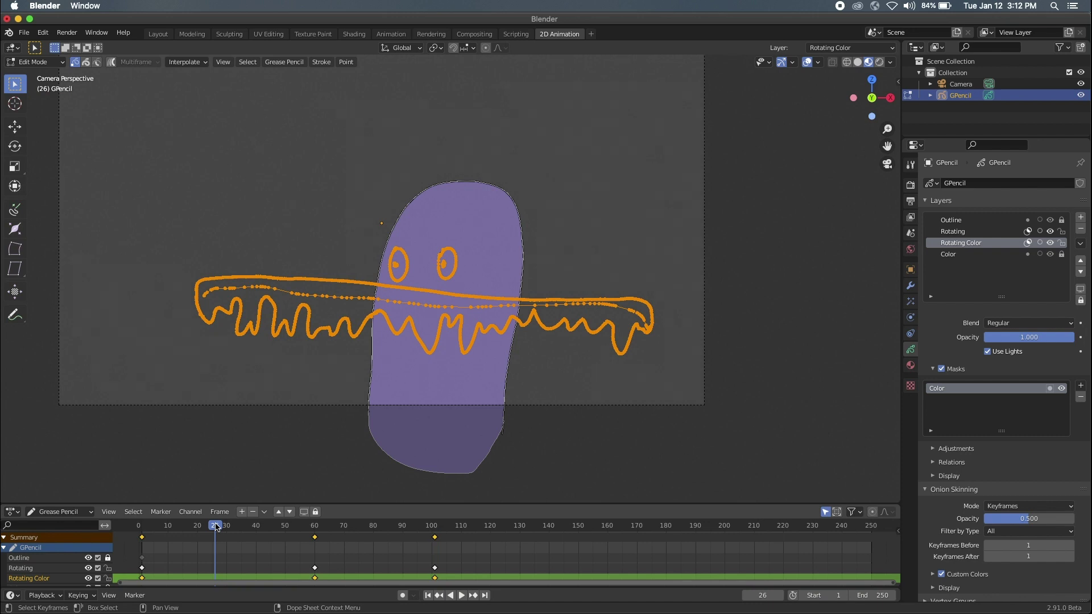
pyautogui.moveTo(217, 525); pyautogui.dragTo(224, 503, button='middle')
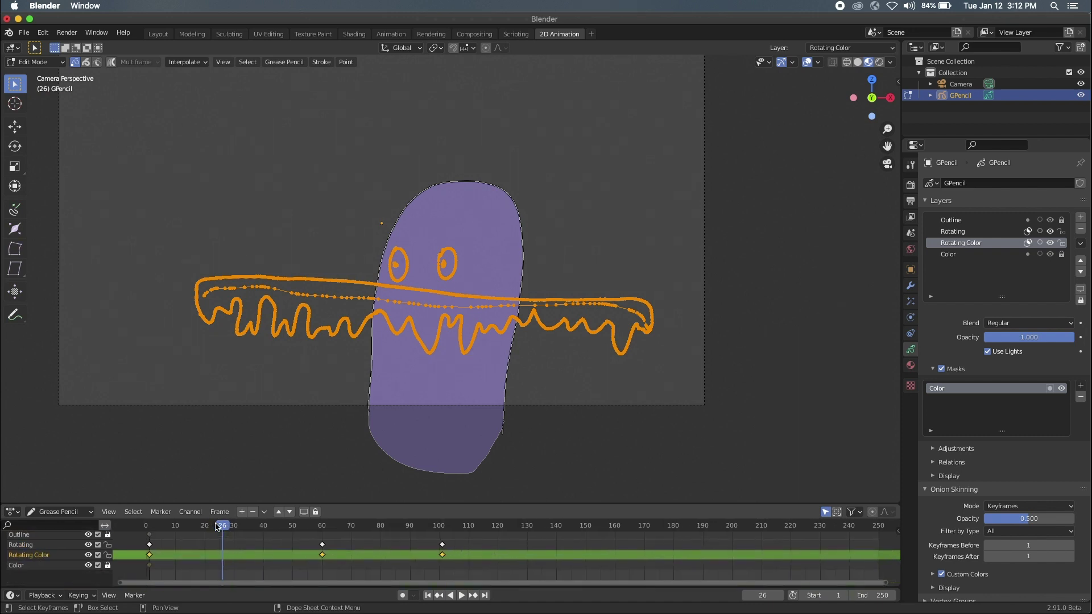
# - Set the interpolation type to Custom and bend the easing curve upward
pyautogui.click(186, 62)
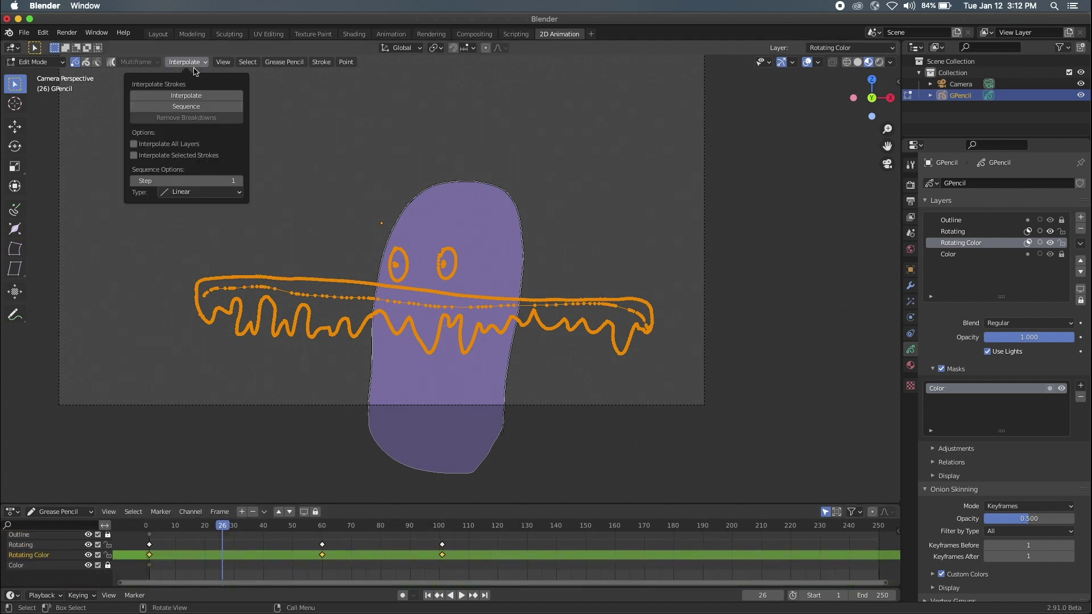
pyautogui.click(177, 193)
pyautogui.click(184, 236)
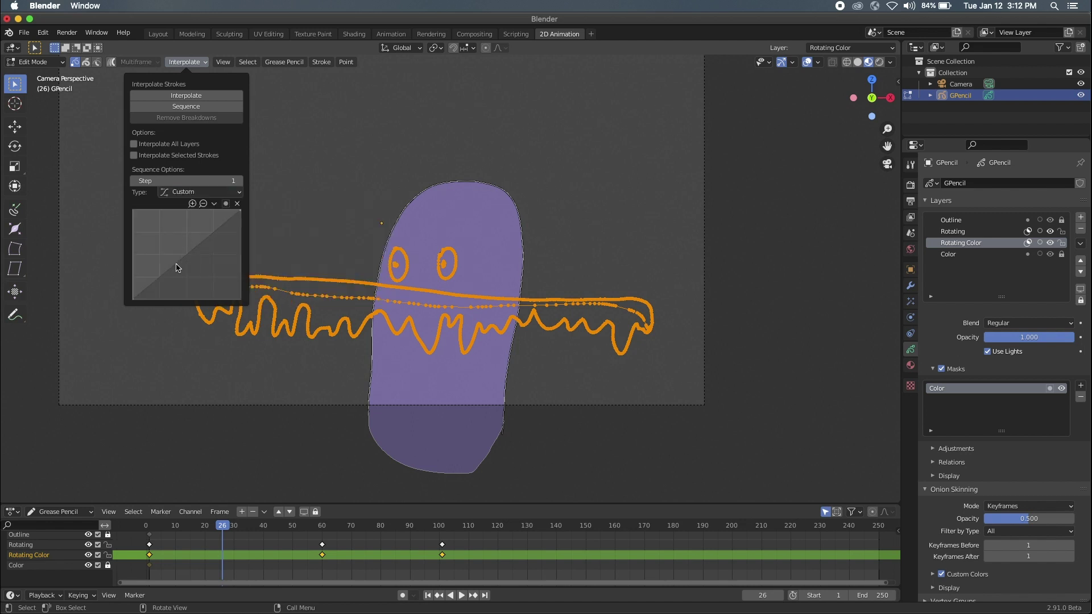
pyautogui.moveTo(178, 268); pyautogui.dragTo(200, 233)
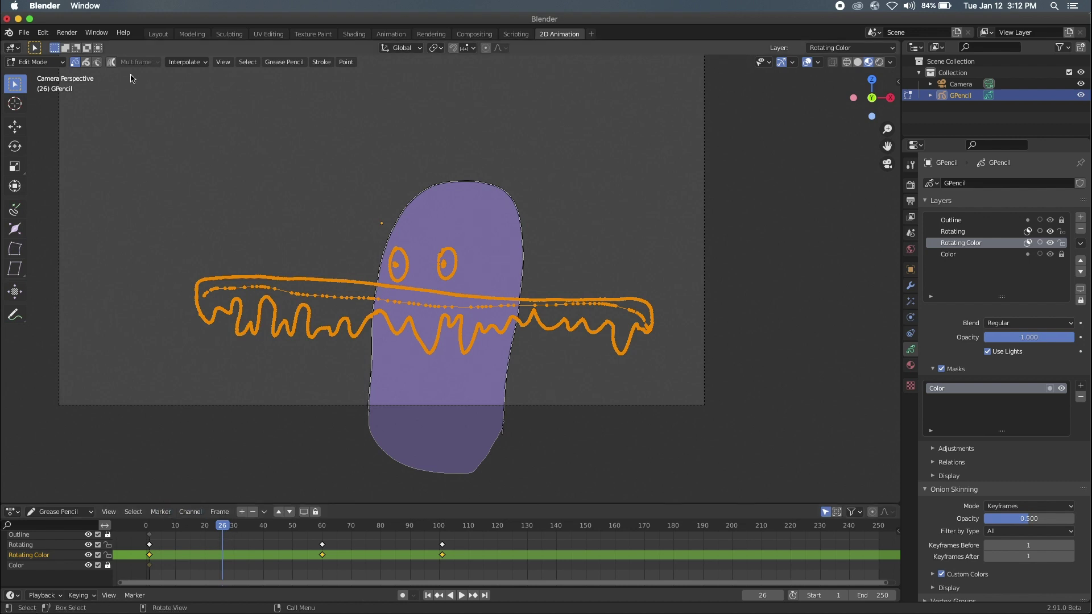
# - Interpolate in-betweens up to frame 60 on Rotating Color and Rotating layers
pyautogui.click(187, 62)
pyautogui.click(192, 112)
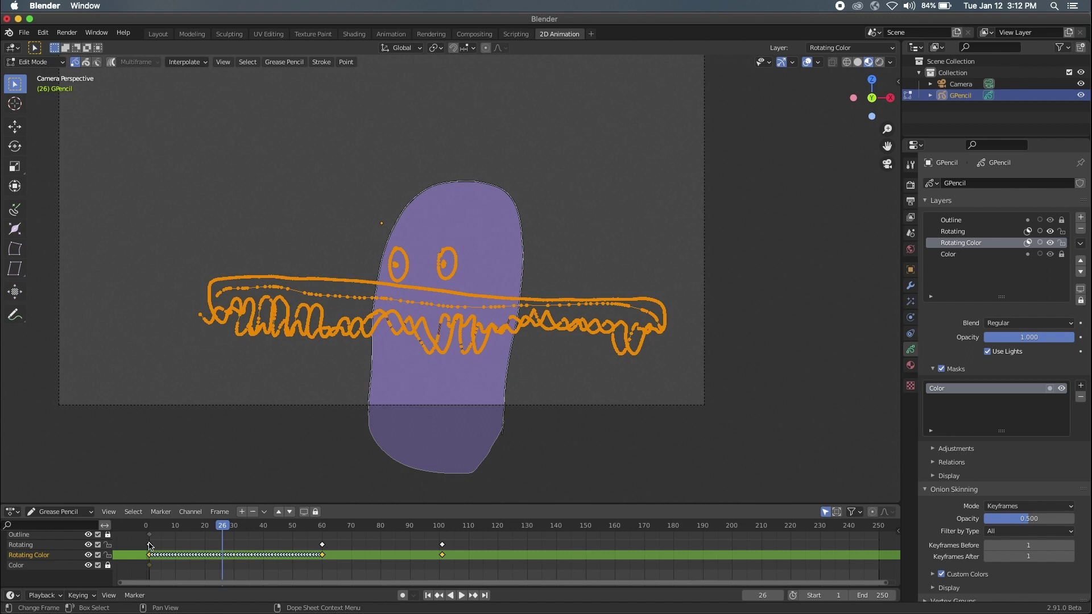
pyautogui.click(315, 545)
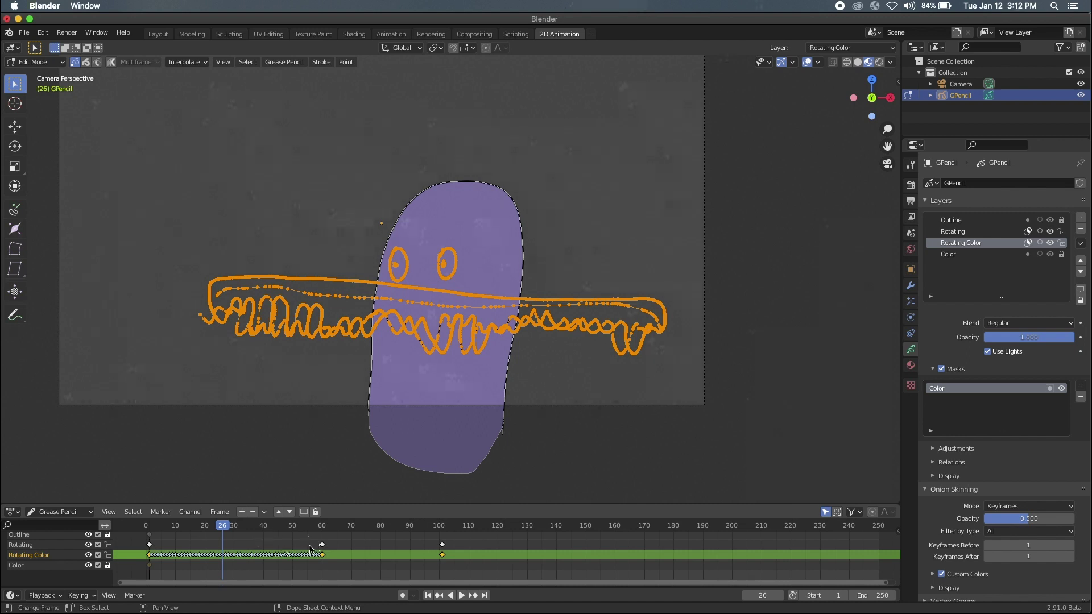
pyautogui.click(191, 63)
pyautogui.click(191, 107)
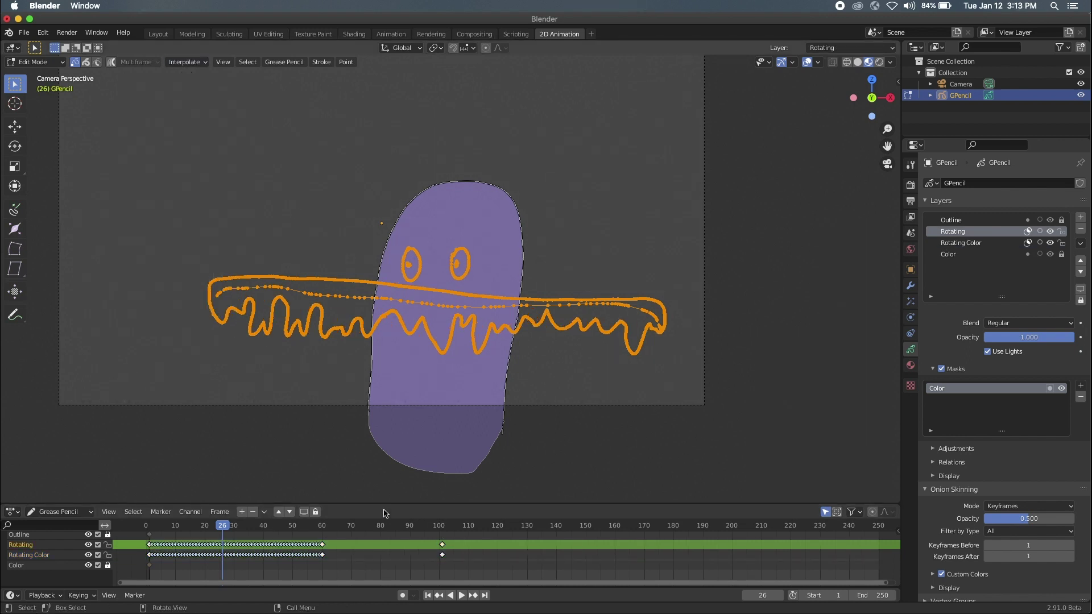
# - Interpolate in-betweens from frame 60 to 100 on Rotating and Rotating Color layers
pyautogui.click(379, 527)
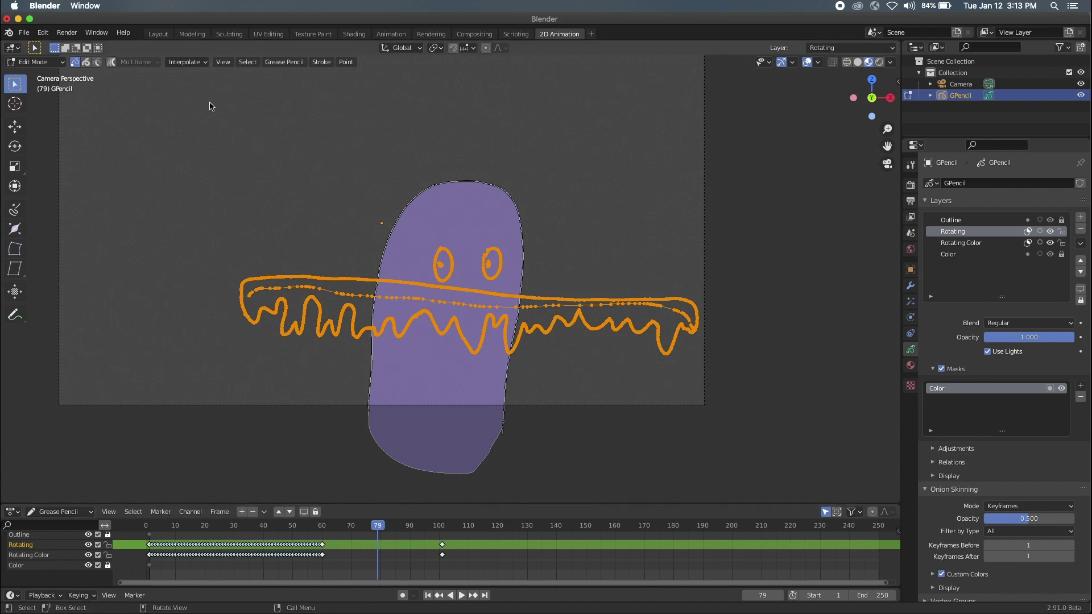
pyautogui.click(184, 62)
pyautogui.click(194, 107)
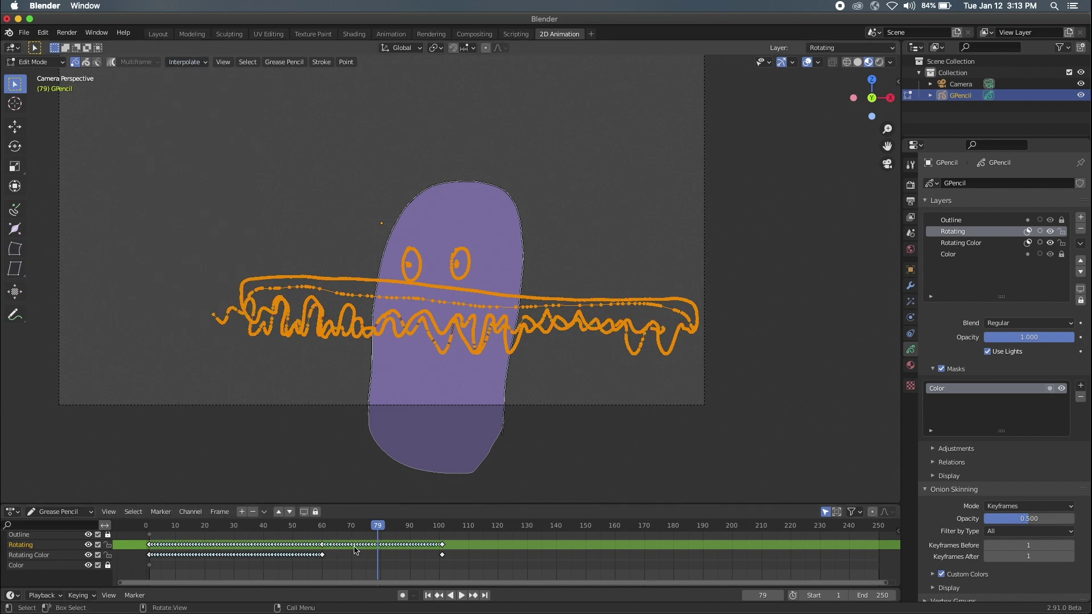
pyautogui.click(355, 564)
pyautogui.click(354, 555)
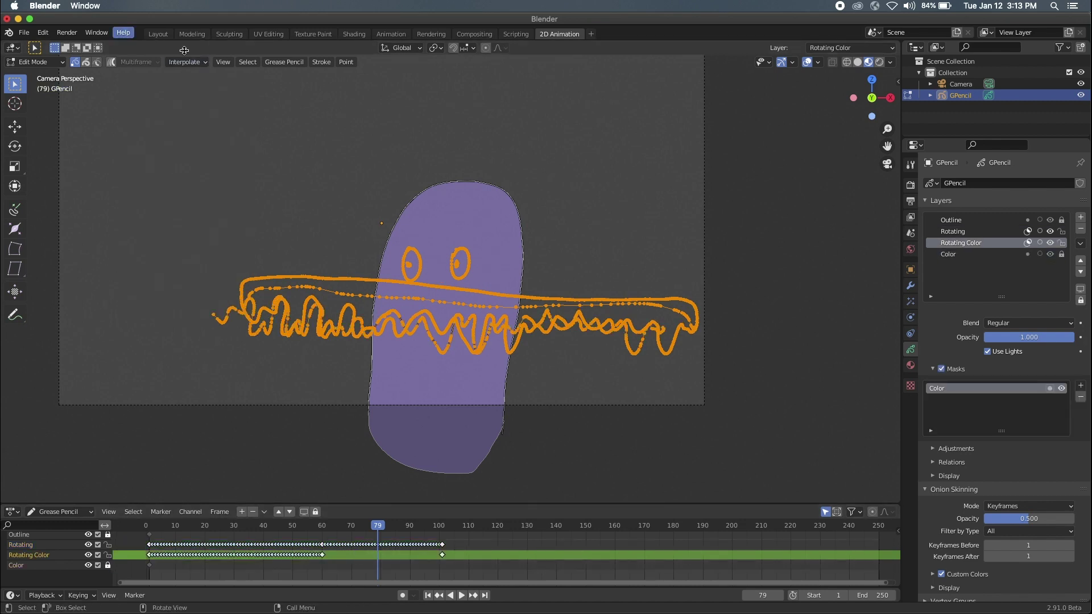
pyautogui.click(185, 62)
pyautogui.click(199, 109)
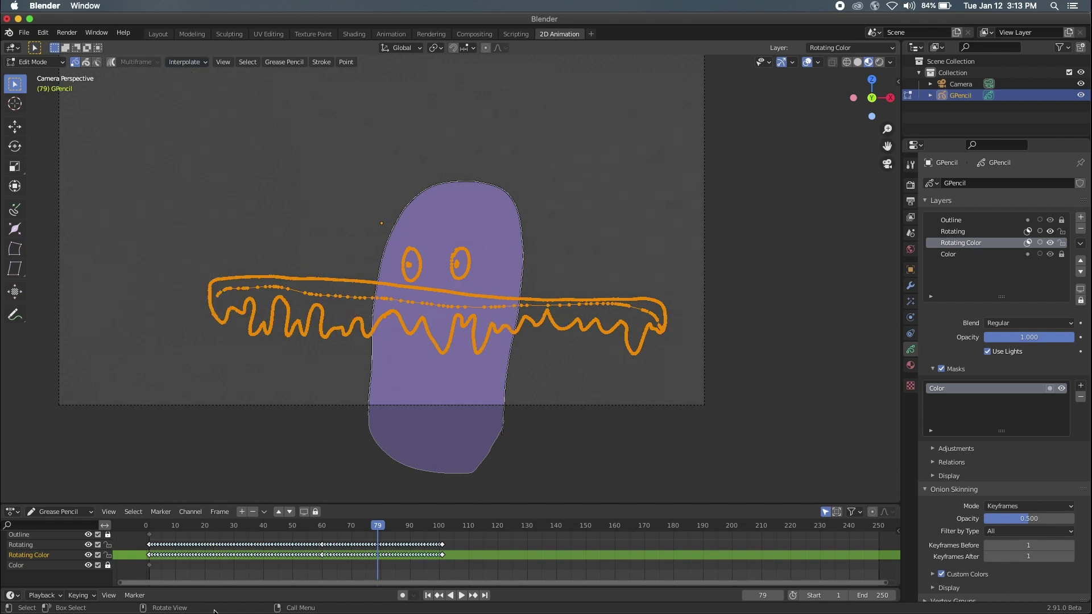
# - Enter Draw mode, play the animation from frame 1, then stop playback
pyautogui.press('Tab')
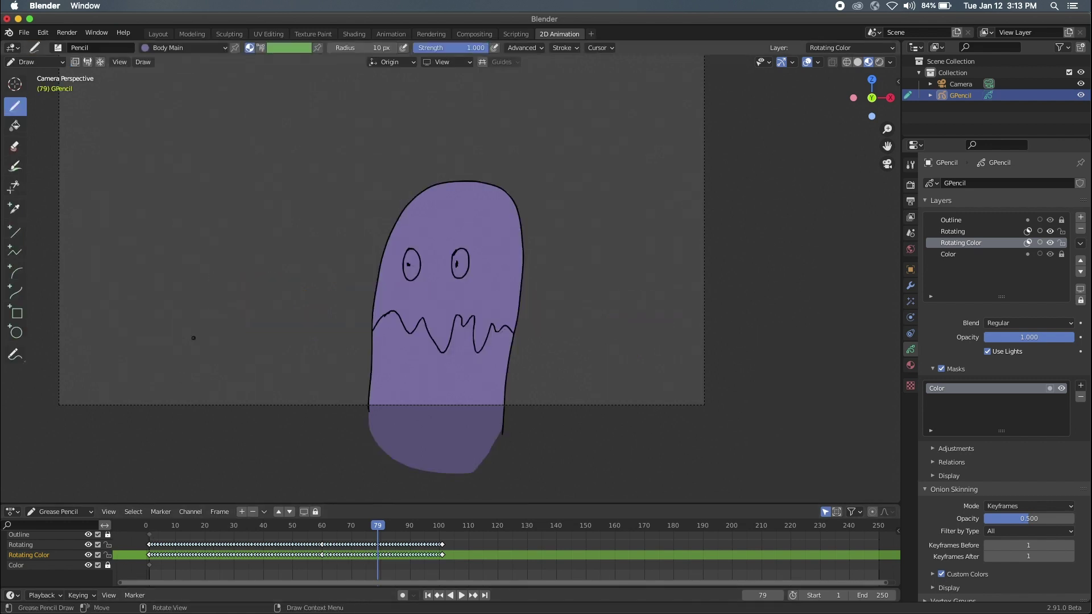
pyautogui.click(149, 527)
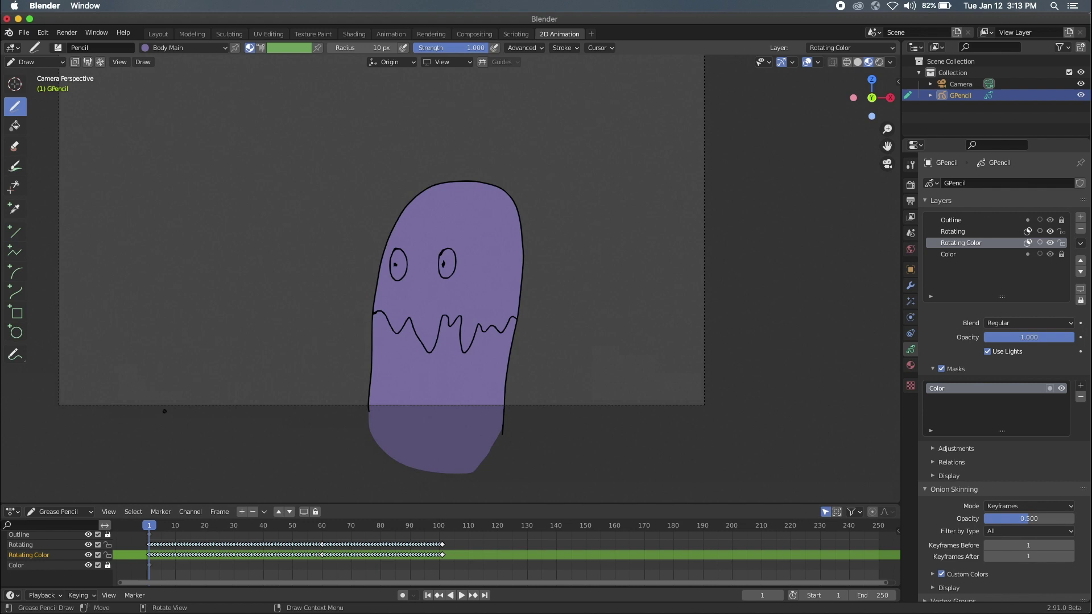
pyautogui.press('space')
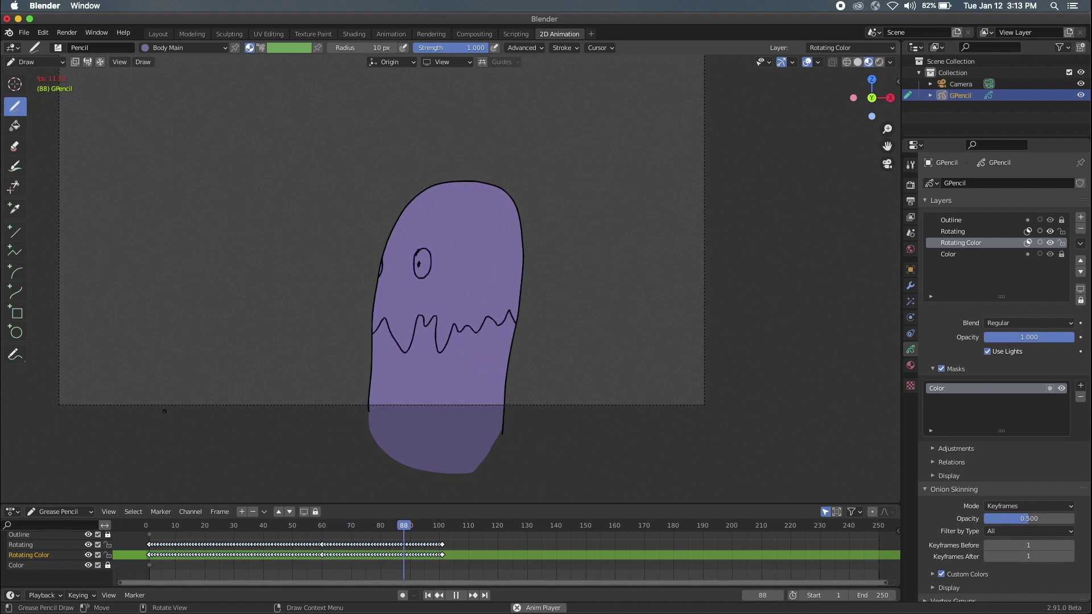
pyautogui.press('space')
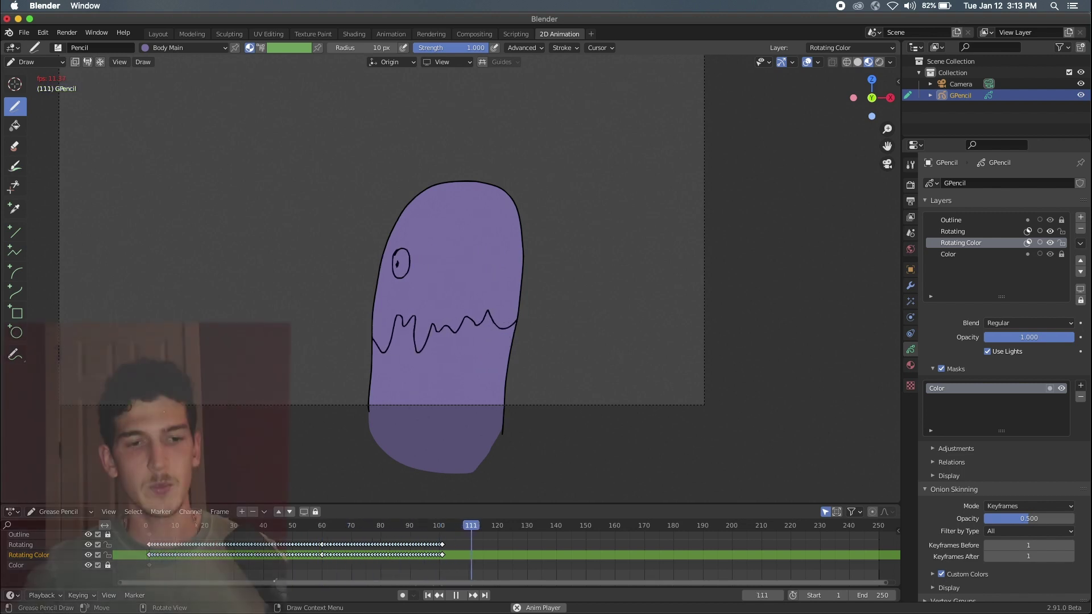